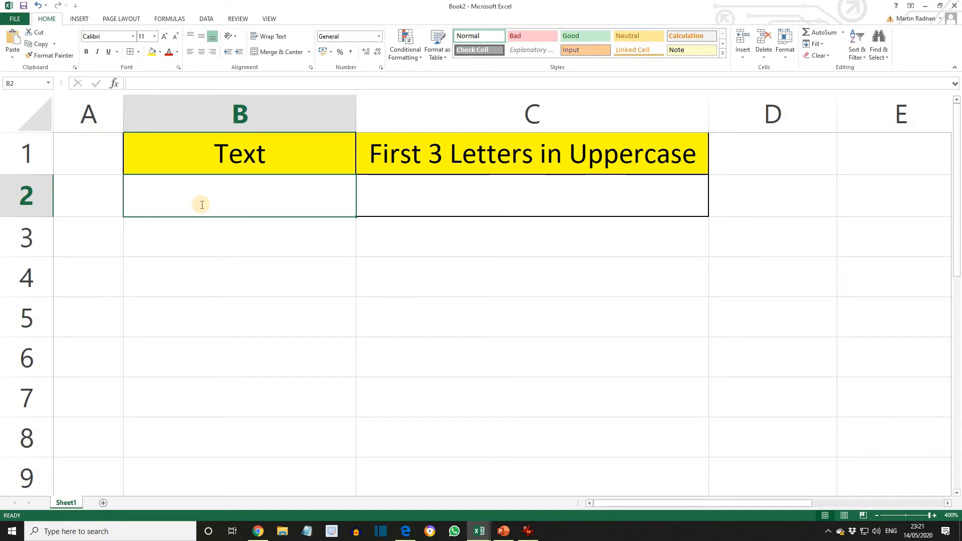
- Enter the text "Nested Functions" in cell B2, below the Text heading
{"action": "type", "text": "Nested"}
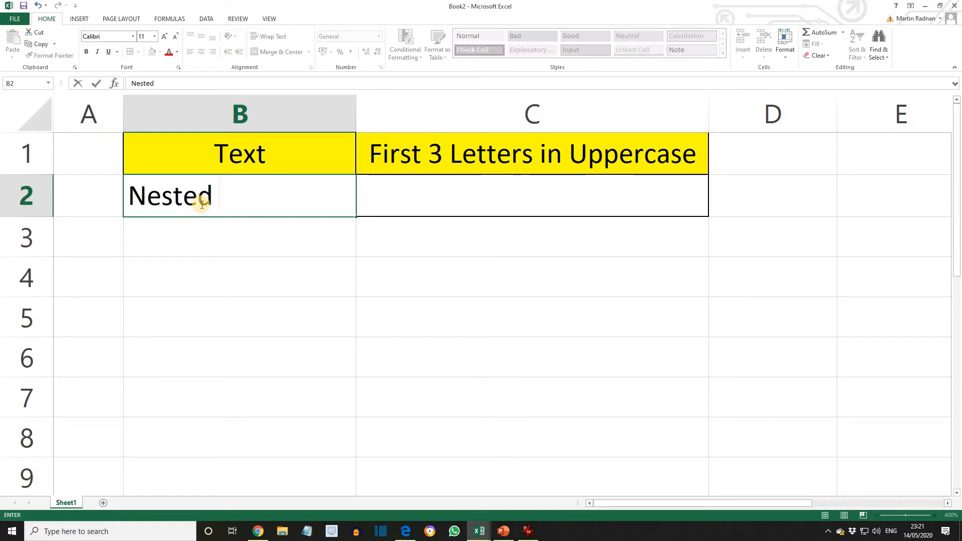
{"action": "type", "text": " Funct"}
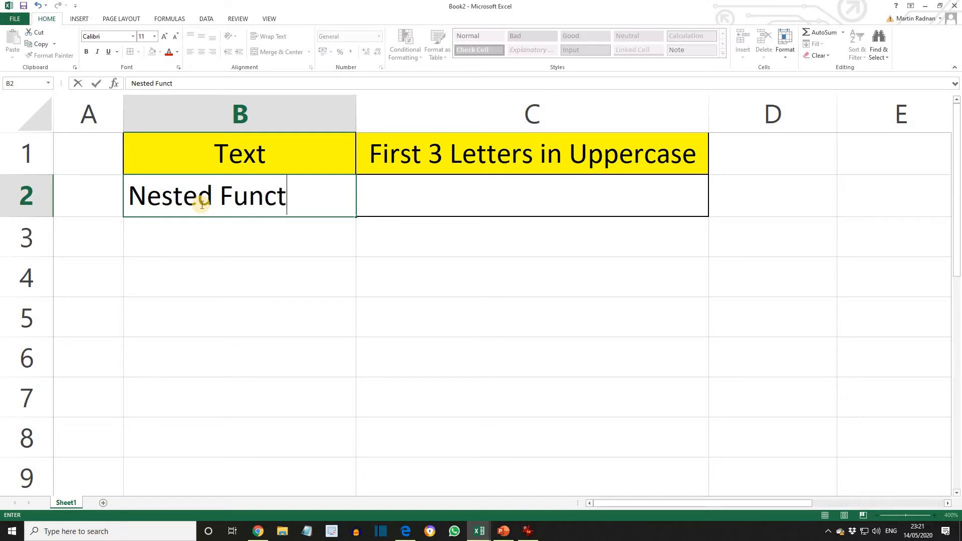
{"action": "type", "text": "ions"}
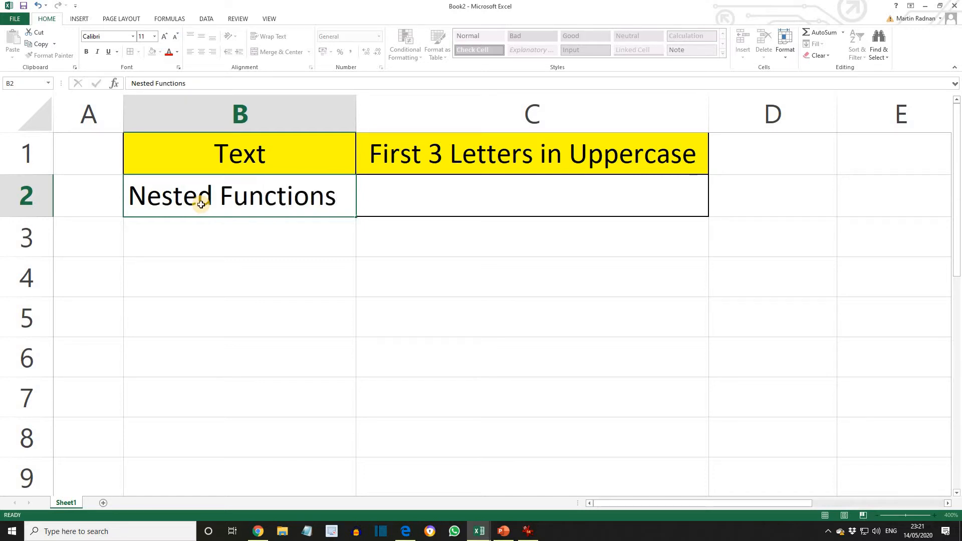
- Enter the nested formula =UPPER(LEFT(B2,3)) in cell C2 to return the first three letters in uppercase
{"action": "left_click", "coordinate": [419, 199]}
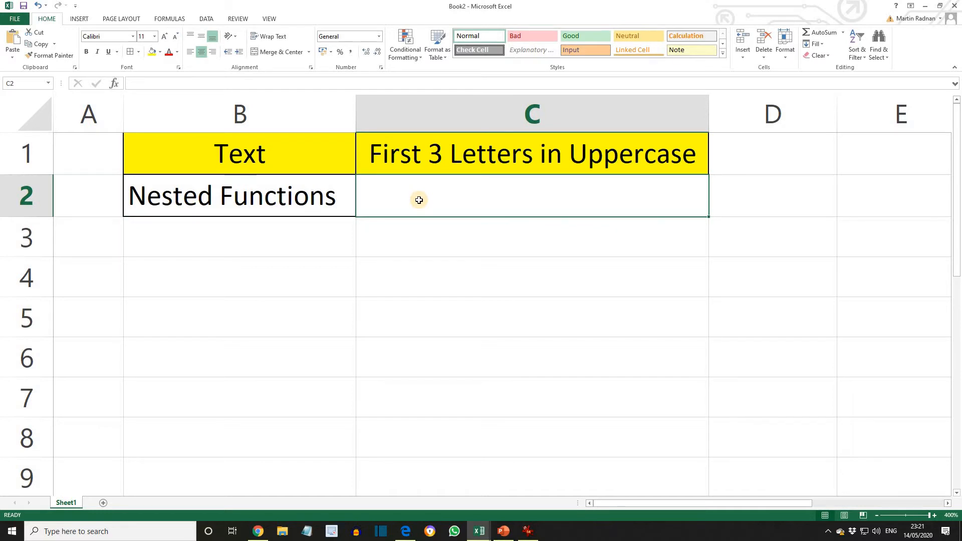
{"action": "type", "text": "="}
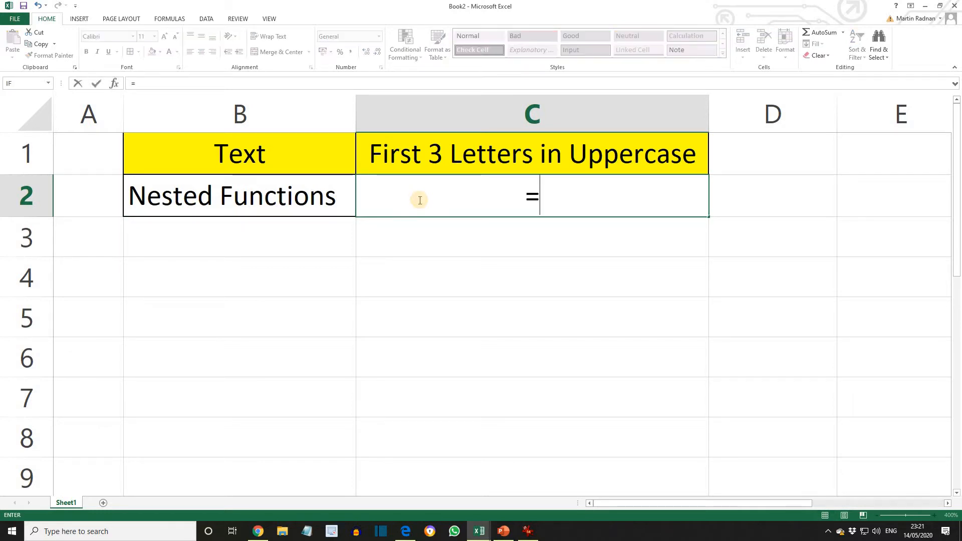
{"action": "type", "text": "UPP"}
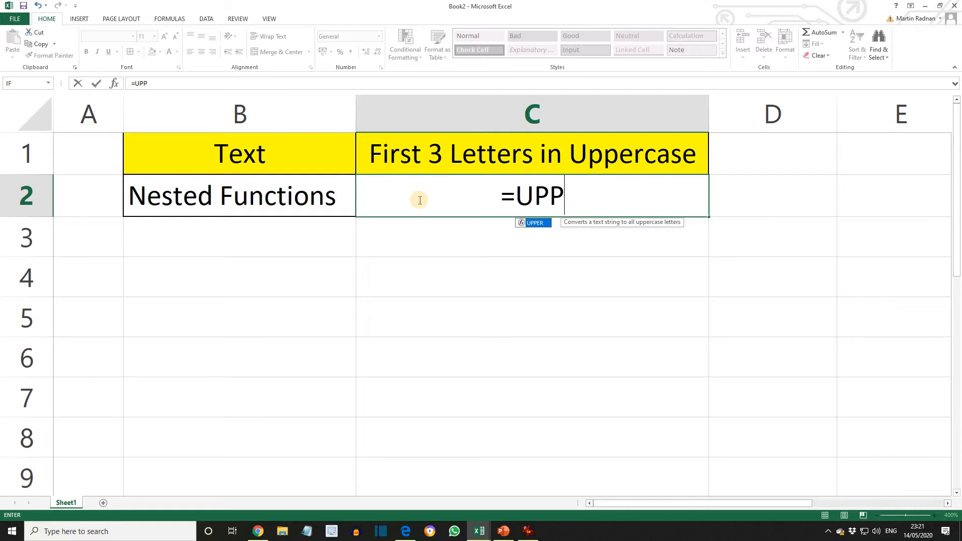
{"action": "type", "text": "ER("}
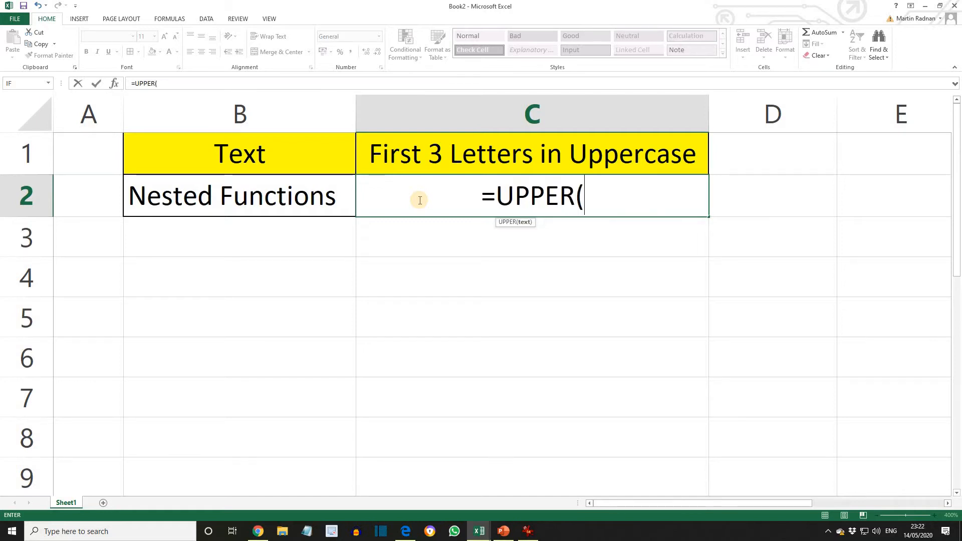
{"action": "type", "text": "LEFT"}
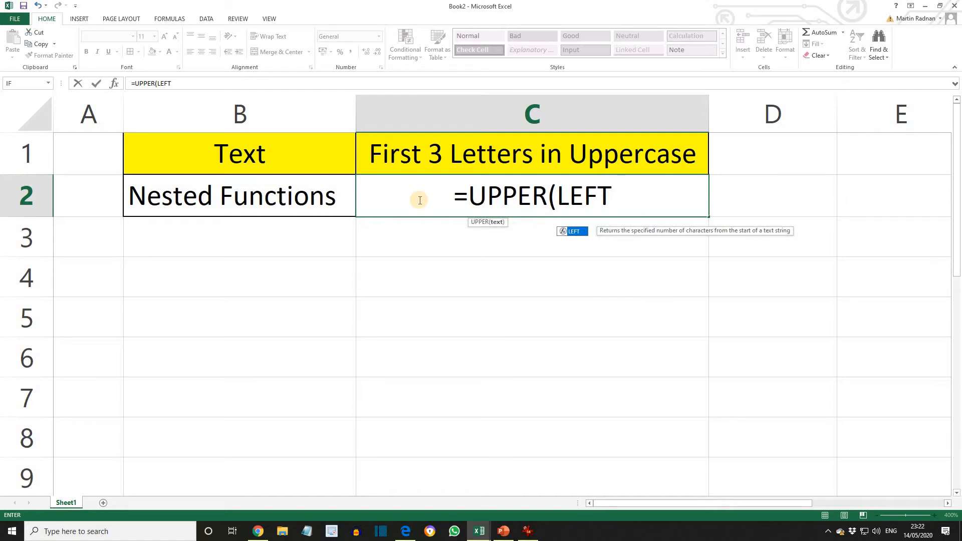
{"action": "type", "text": "("}
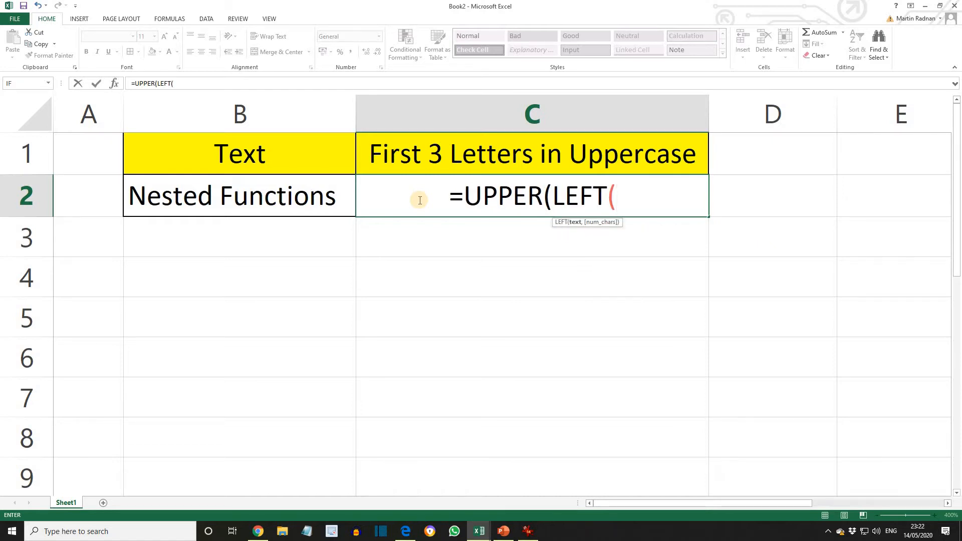
{"action": "type", "text": "B2,3"}
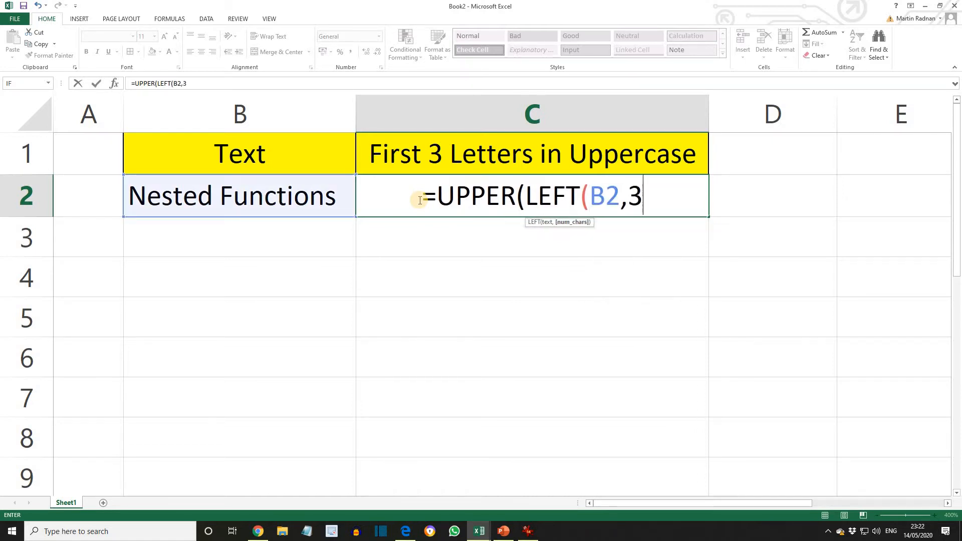
{"action": "type", "text": ")"}
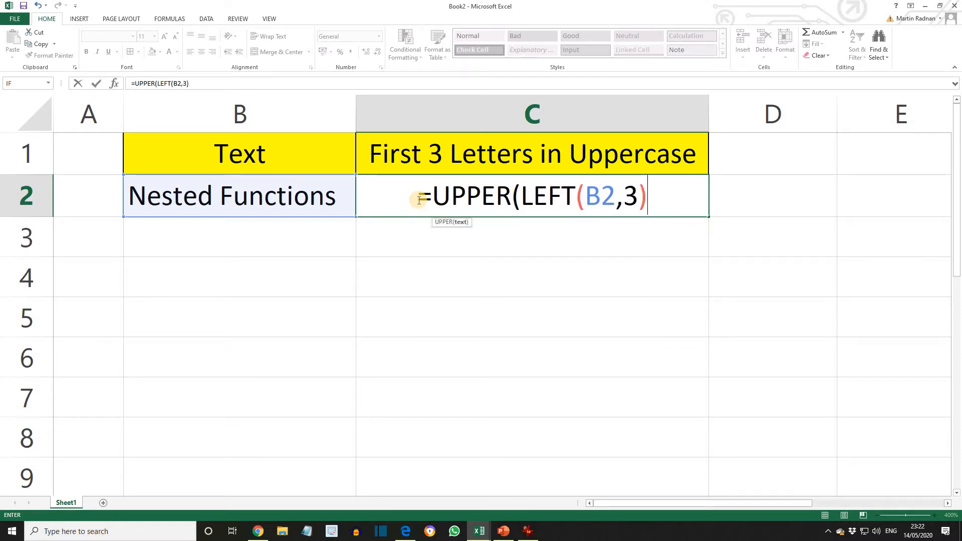
{"action": "type", "text": ")"}
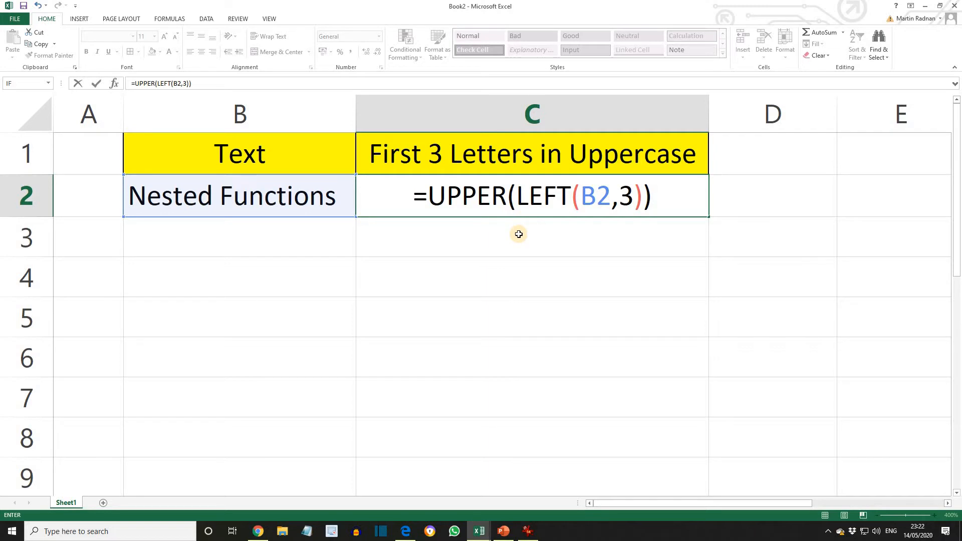
{"action": "key", "text": "Return"}
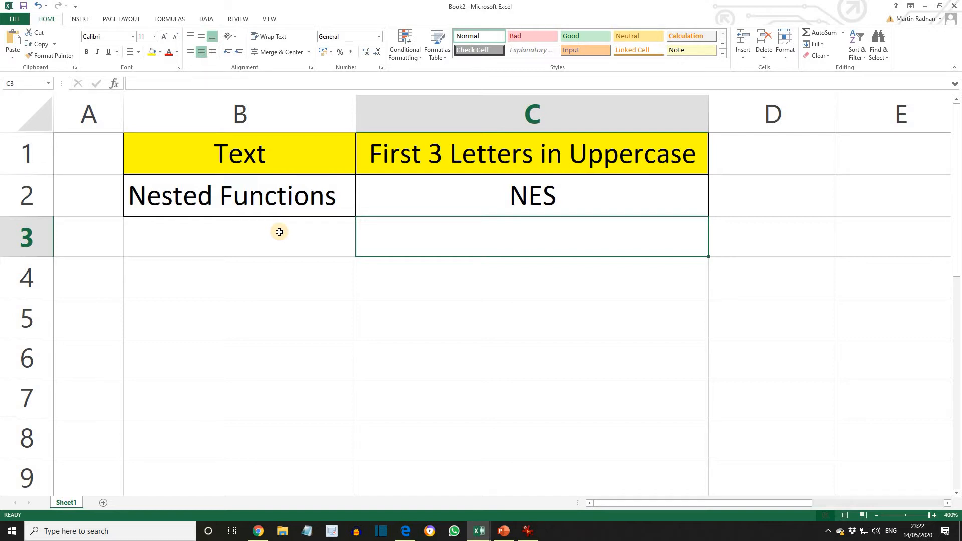
- Switch to the PowerPoint slide to review the nested function examples, and return to Excel with the Book1 workbook
{"action": "left_click", "coordinate": [504, 531]}
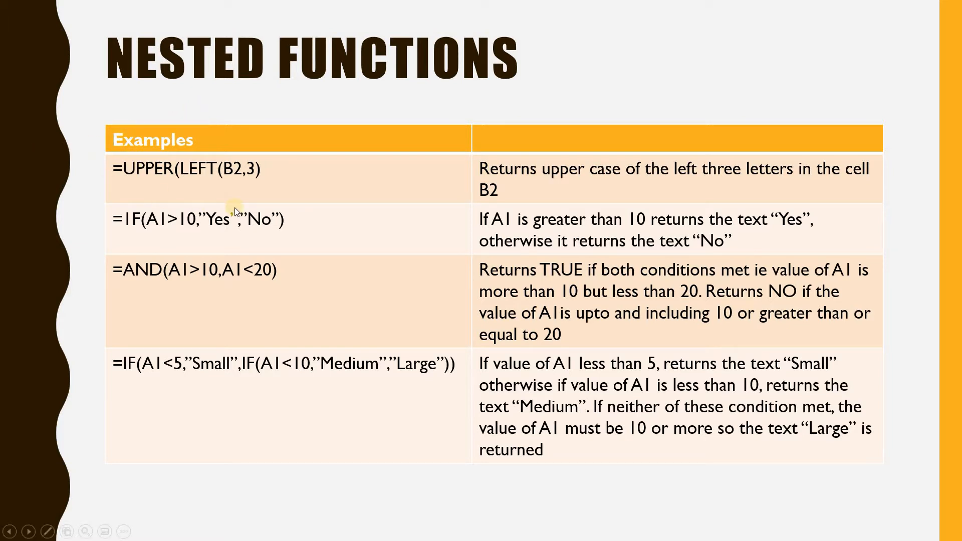
{"action": "key", "text": "alt+Tab"}
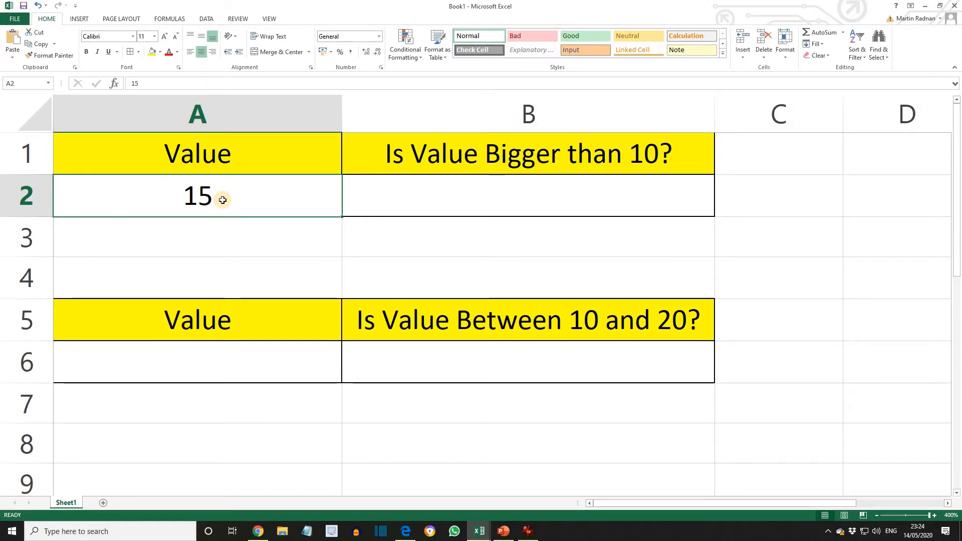
- Enter the formula =IF(A2>10,"Yes","No") in cell B2, below the heading "Is Value Bigger than 10?"
{"action": "left_click", "coordinate": [437, 201]}
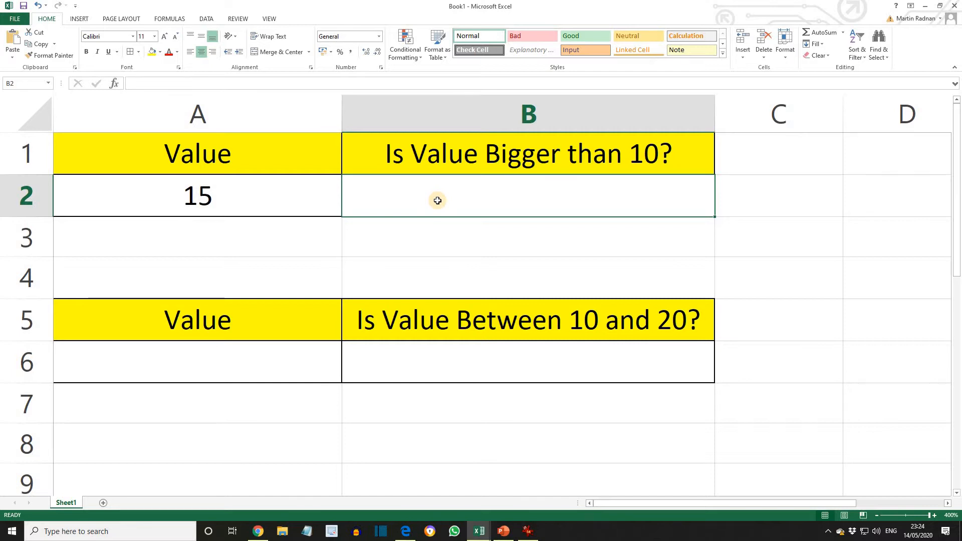
{"action": "type", "text": "=IF"}
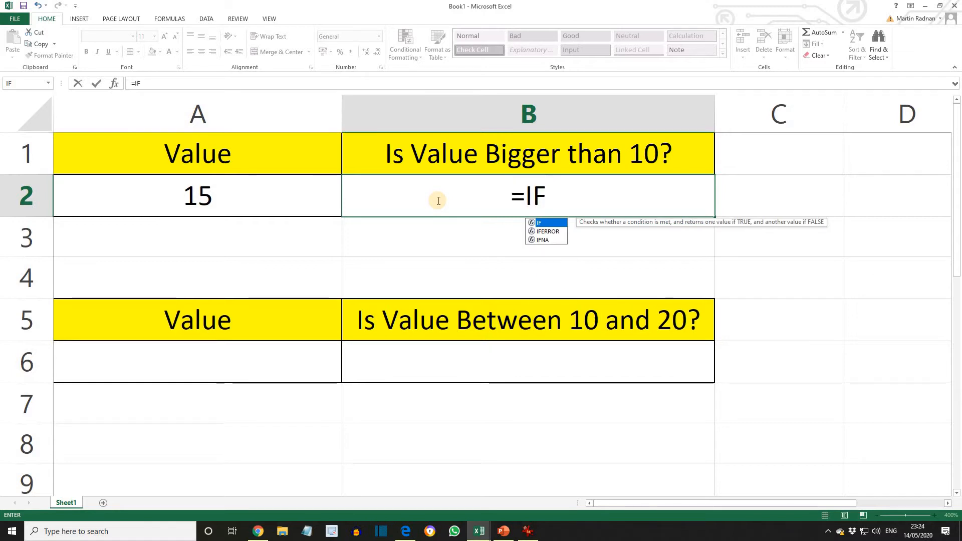
{"action": "type", "text": "("}
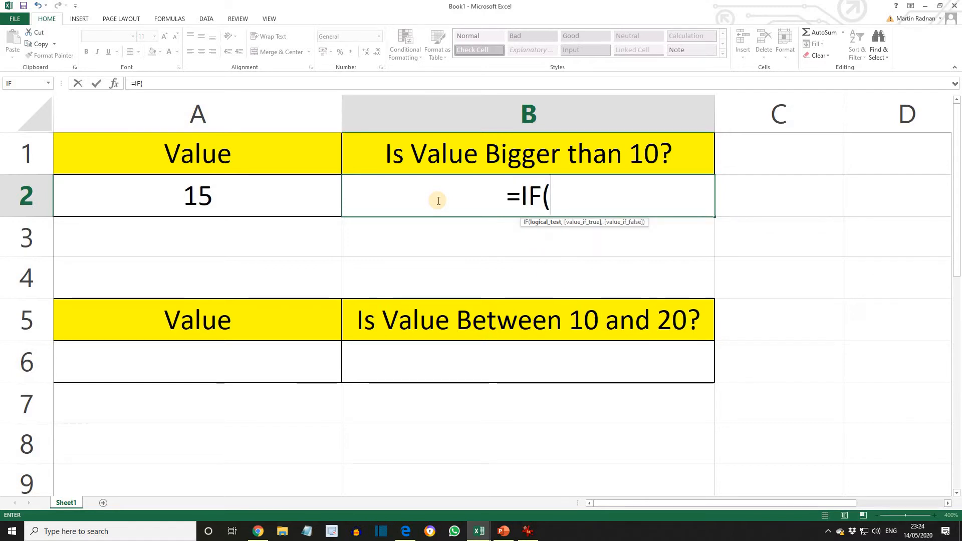
{"action": "type", "text": "A2>10"}
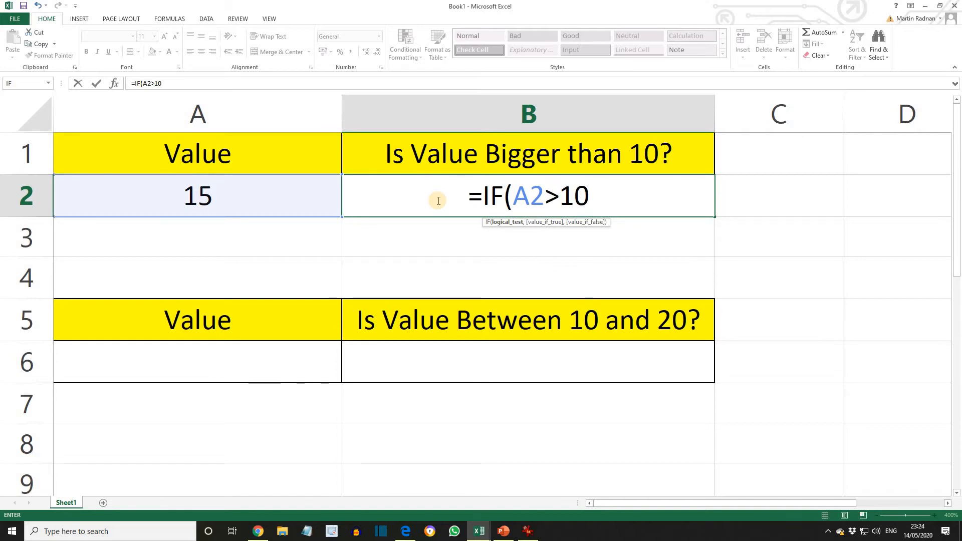
{"action": "type", "text": ","}
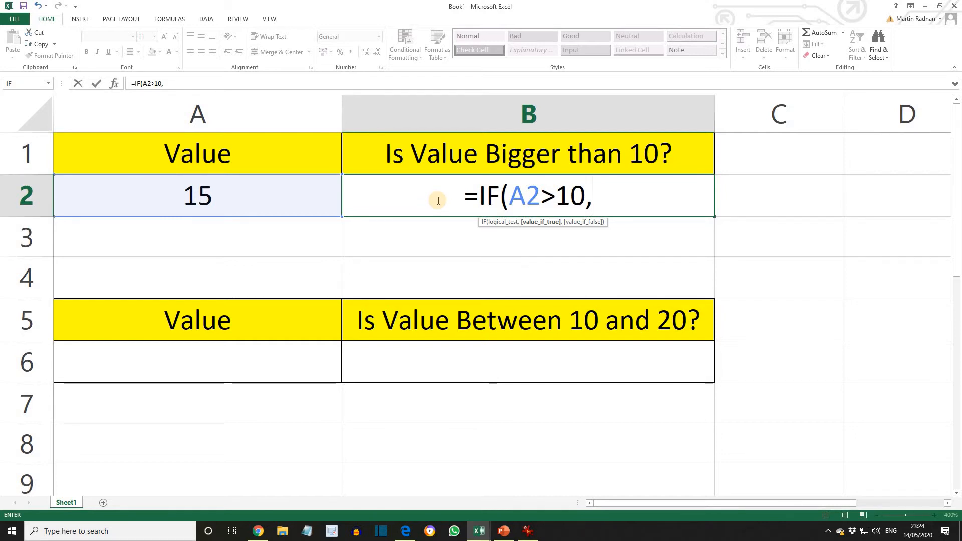
{"action": "type", "text": "\""}
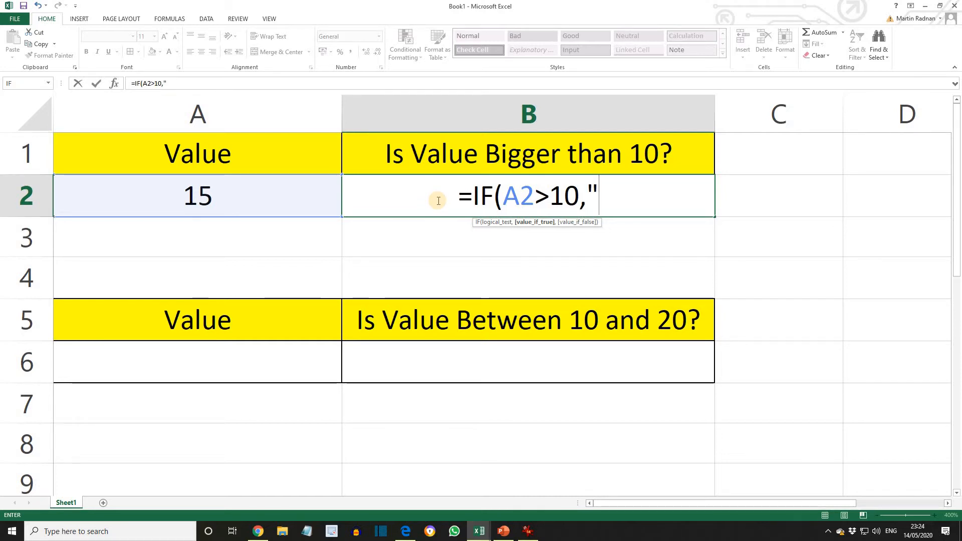
{"action": "type", "text": "Yes\""}
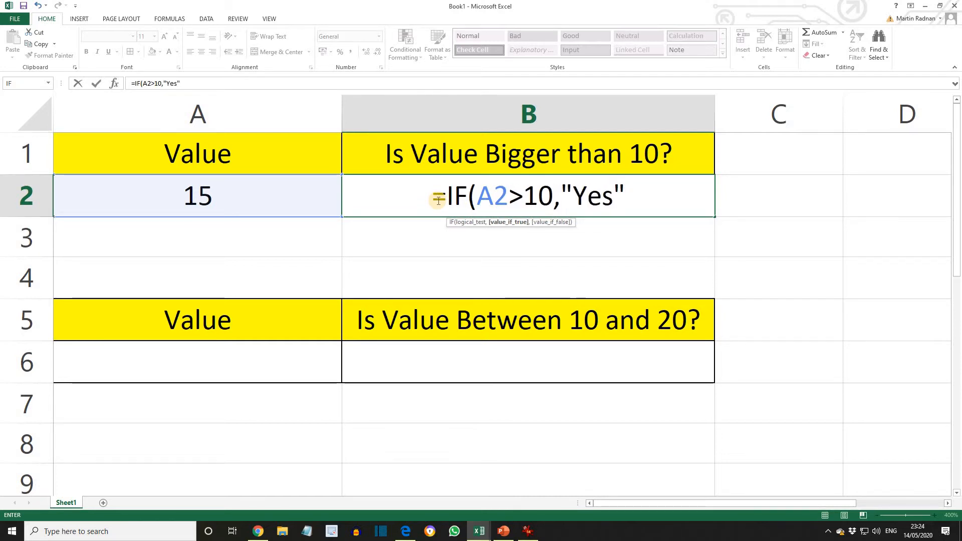
{"action": "type", "text": ",\""}
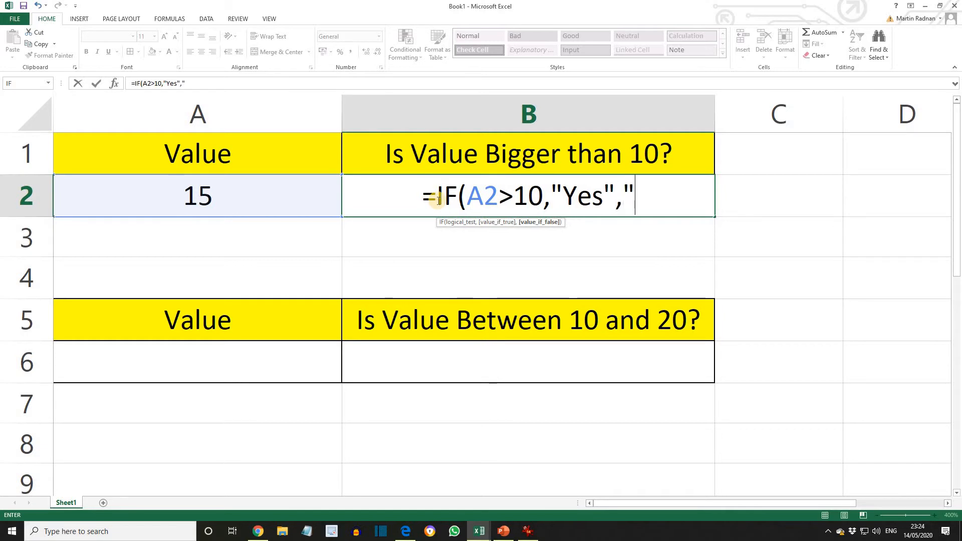
{"action": "type", "text": "No\""}
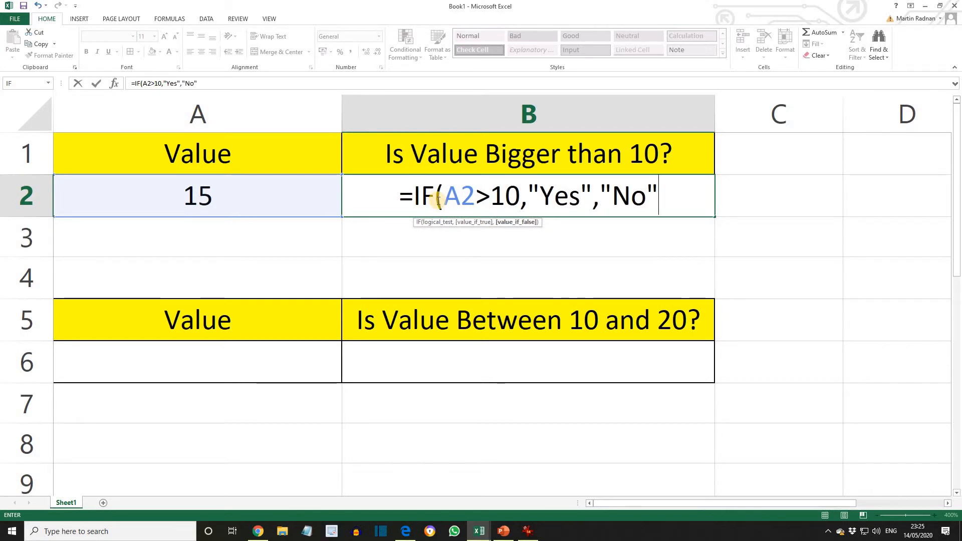
{"action": "type", "text": ")"}
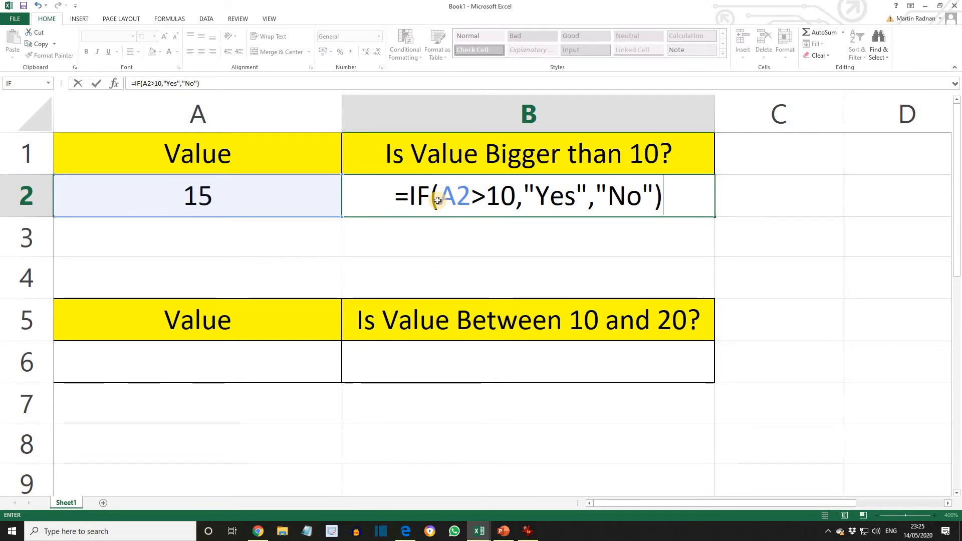
- Test the IF formula by changing the value in cell A2 to 9 and to 10
{"action": "left_click", "coordinate": [208, 195]}
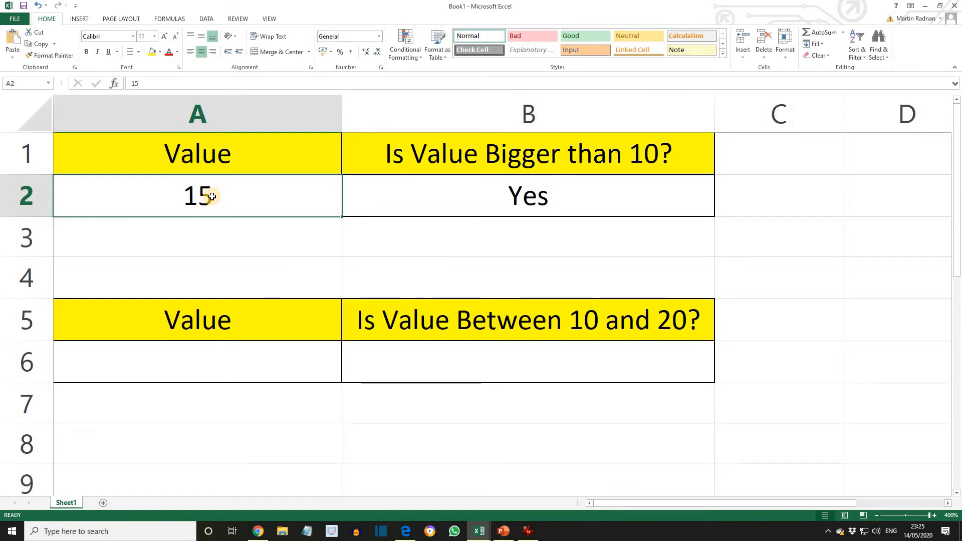
{"action": "type", "text": "9"}
{"action": "key", "text": "Return"}
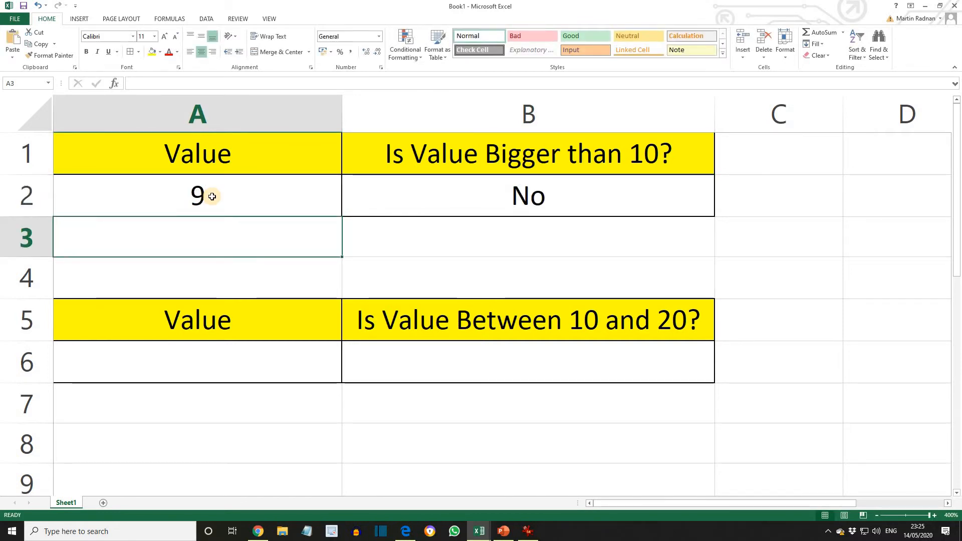
{"action": "left_click", "coordinate": [194, 191]}
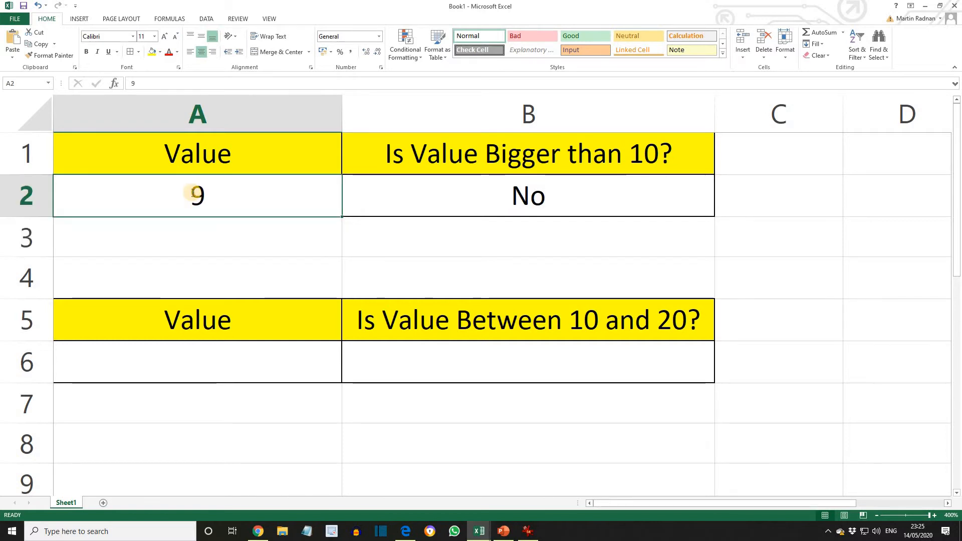
{"action": "type", "text": "10"}
{"action": "key", "text": "Return"}
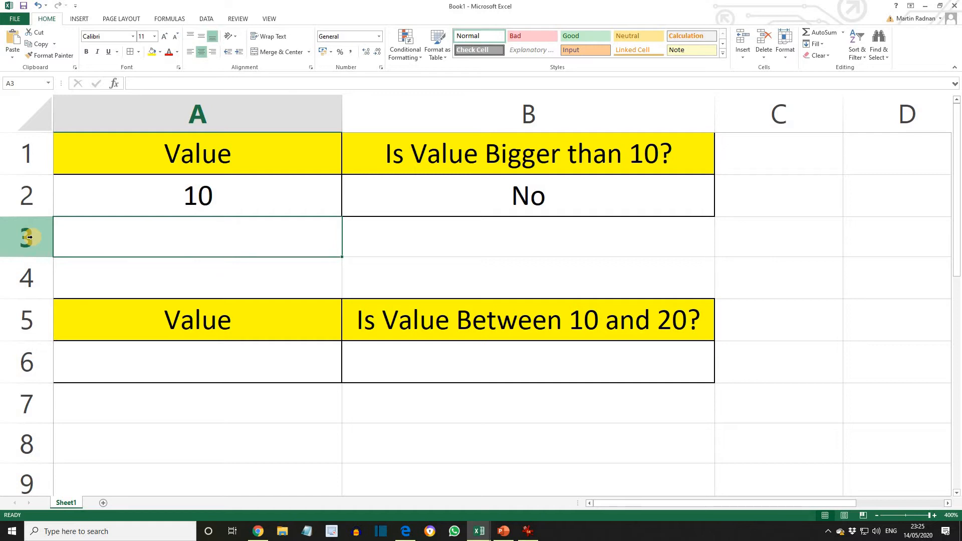
- Enter the value 15 in cell A6 of the second table and move on to cell B6
{"action": "left_click", "coordinate": [168, 368]}
{"action": "type", "text": "15"}
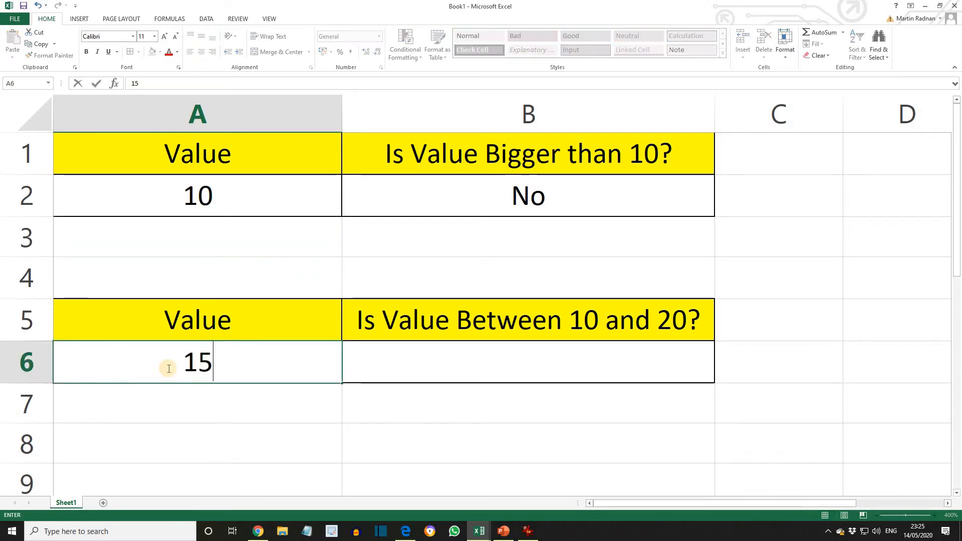
{"action": "key", "text": "Tab"}
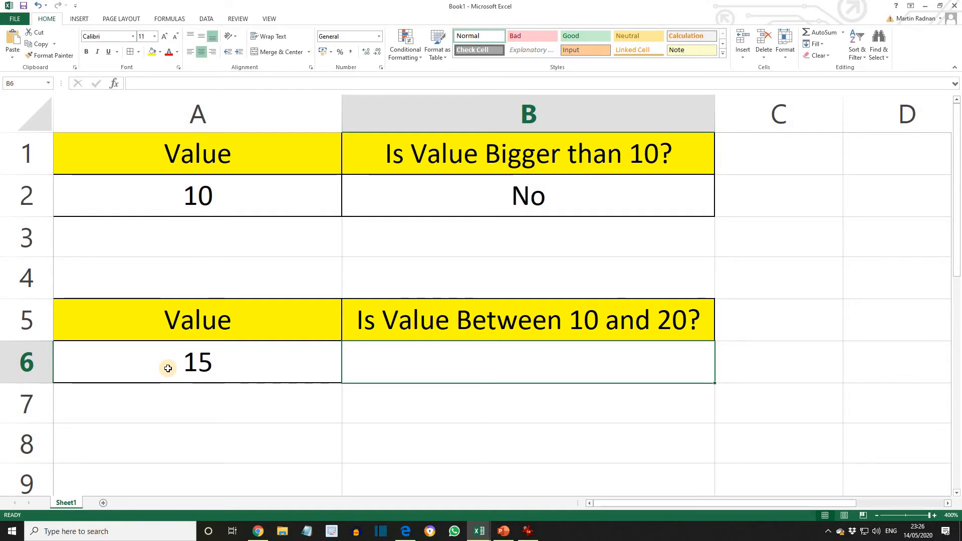
- Enter the formula =AND(A6>10,A6<20) in cell B6, below the heading "Is Value Between 10 and 20?"
{"action": "type", "text": "=A"}
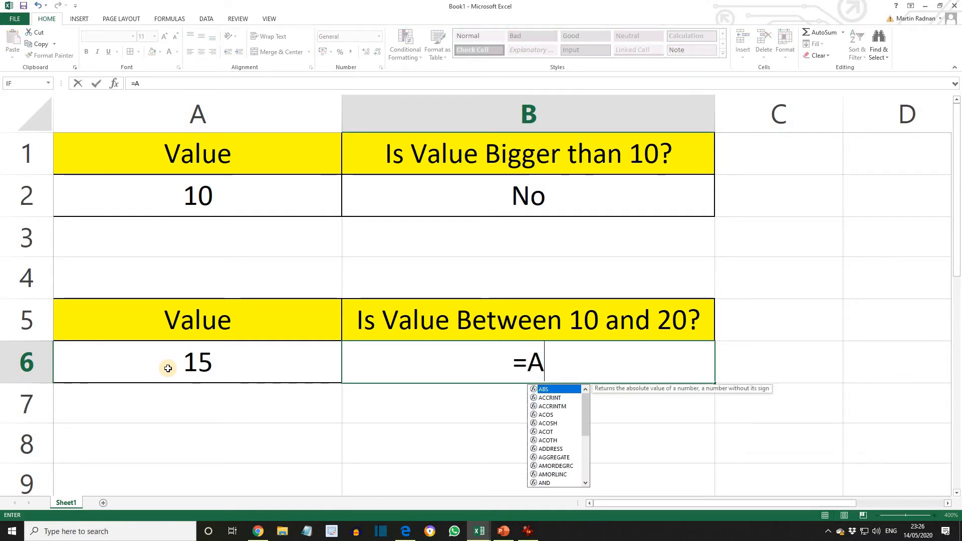
{"action": "type", "text": "ND("}
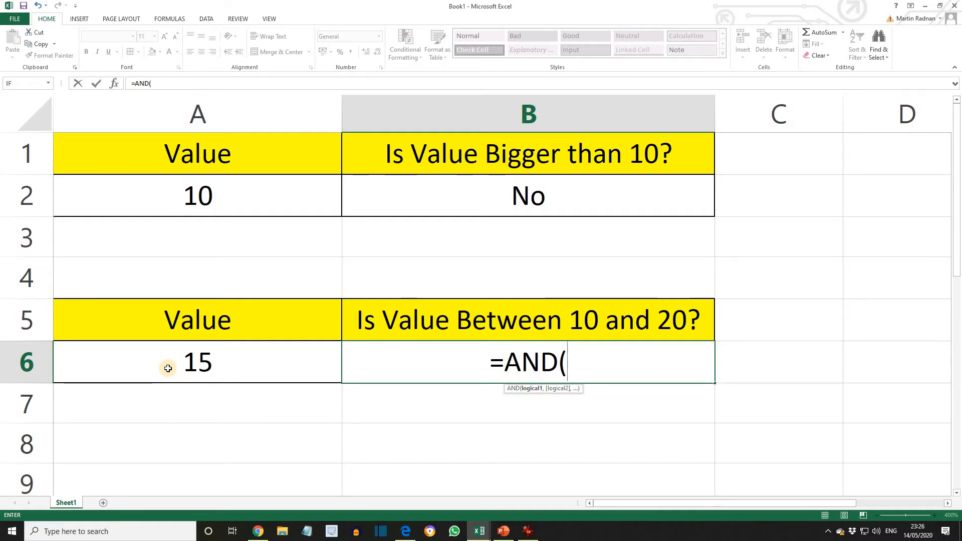
{"action": "type", "text": "A6"}
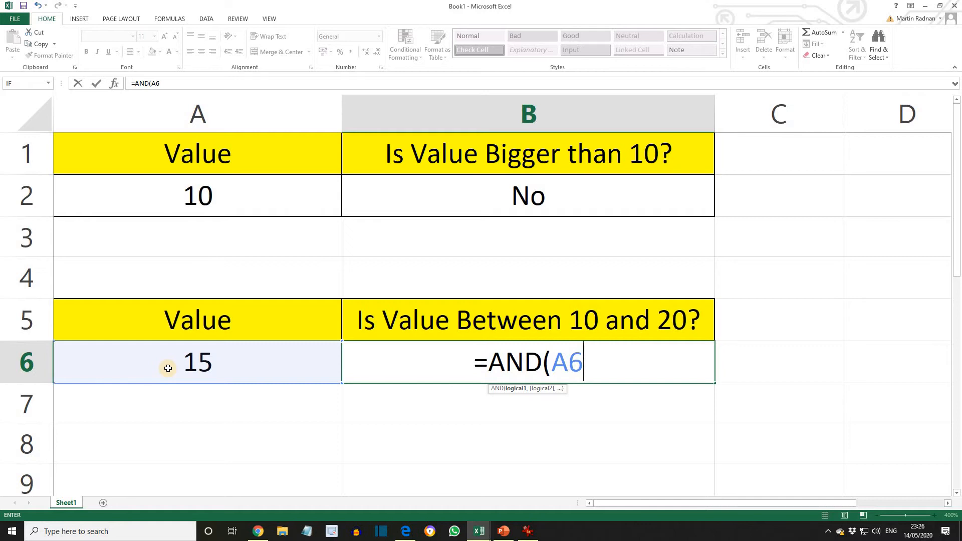
{"action": "type", "text": ">"}
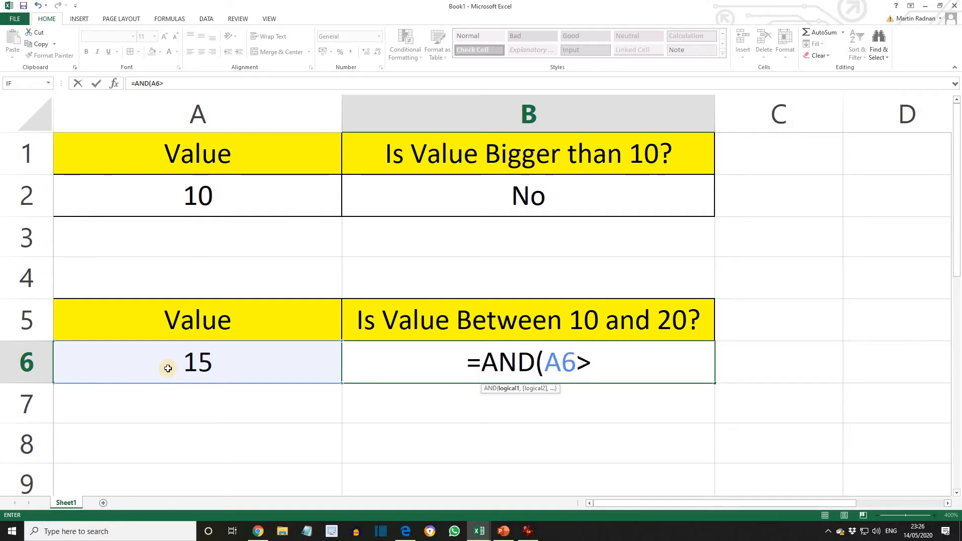
{"action": "type", "text": "10"}
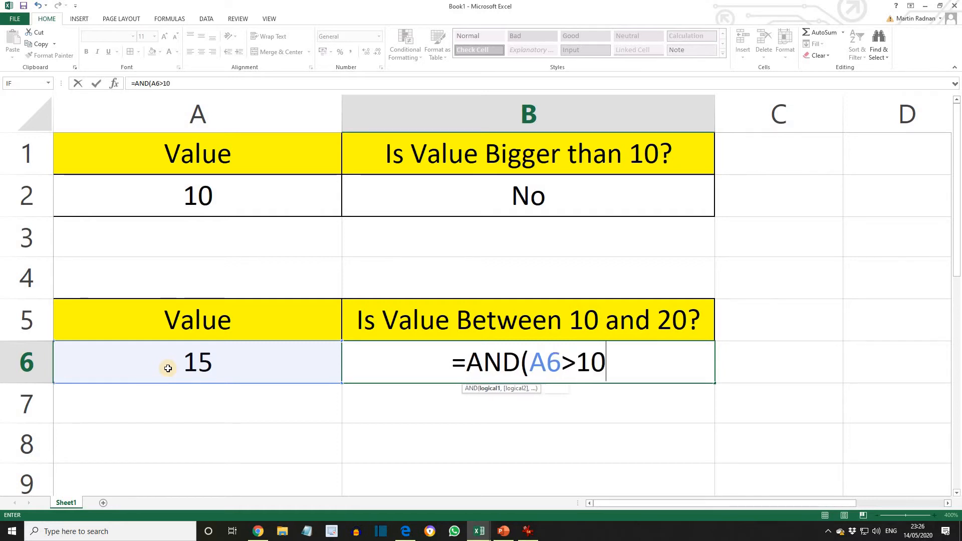
{"action": "type", "text": ",A6<"}
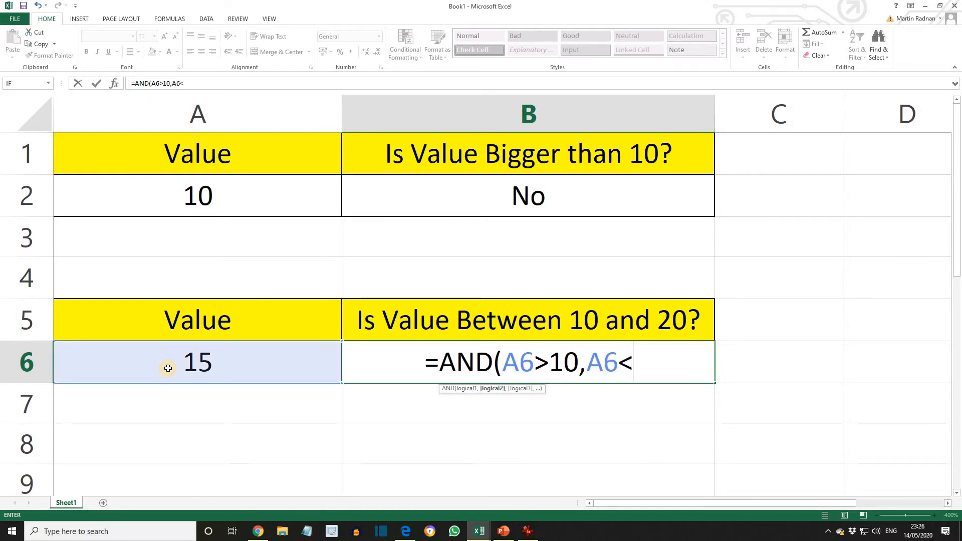
{"action": "type", "text": "20)"}
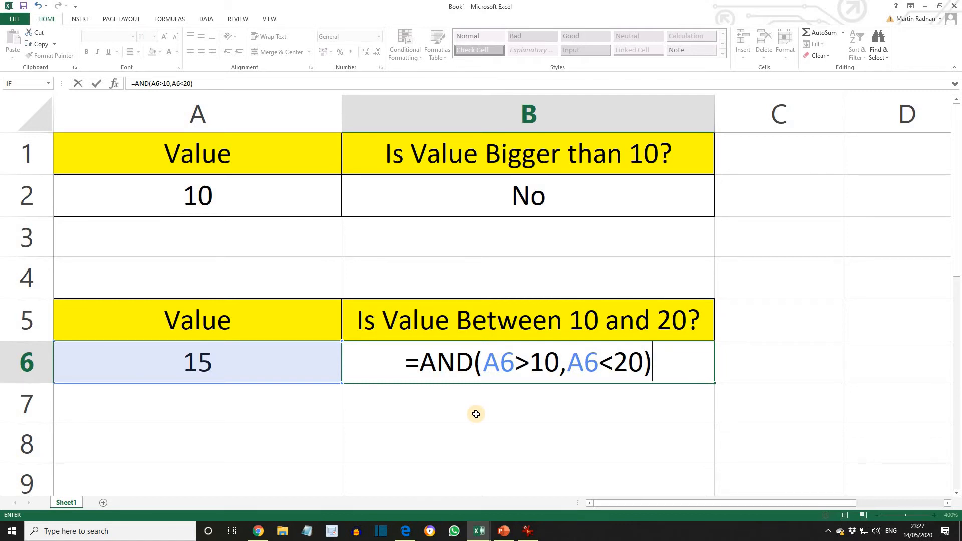
{"action": "key", "text": "Return"}
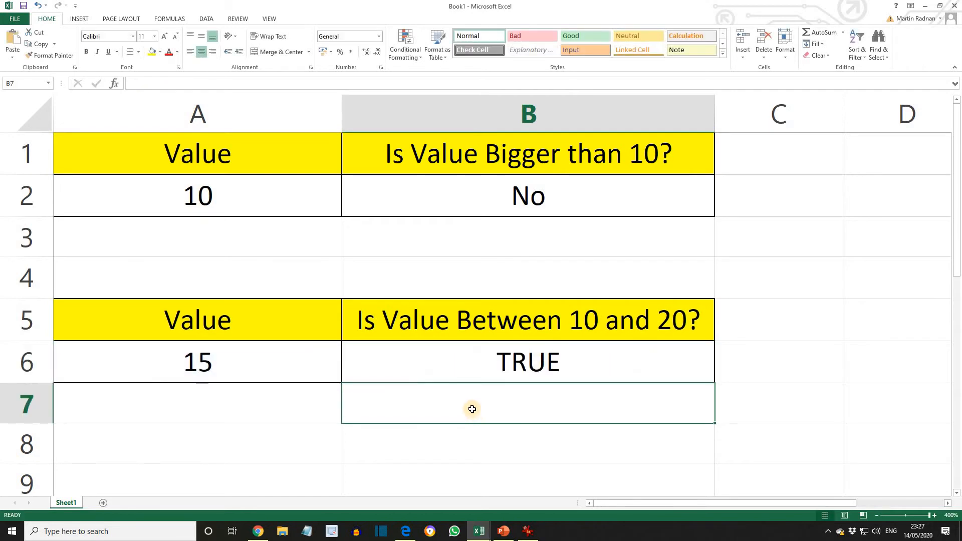
- Test the AND formula by changing the value in cell A6 to 5 and to 25
{"action": "left_click", "coordinate": [207, 370]}
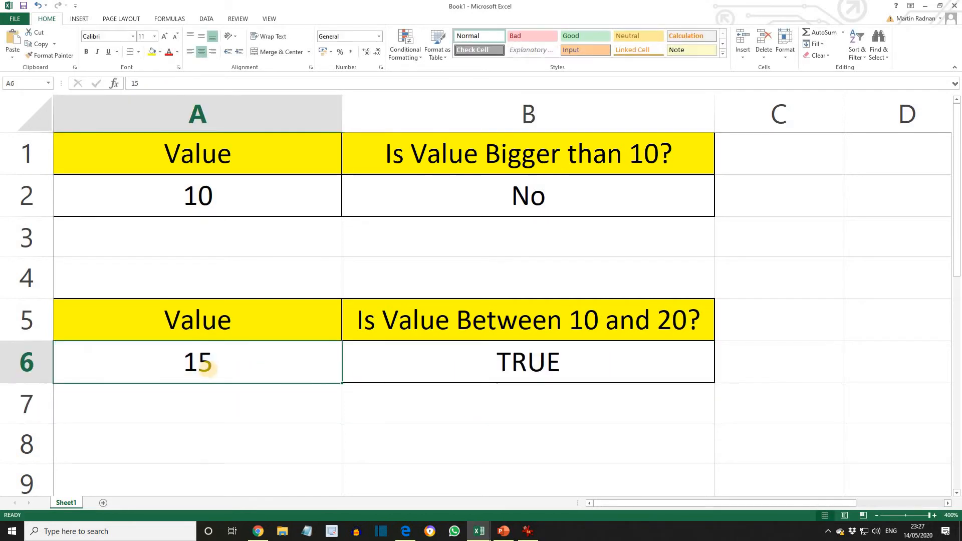
{"action": "type", "text": "5"}
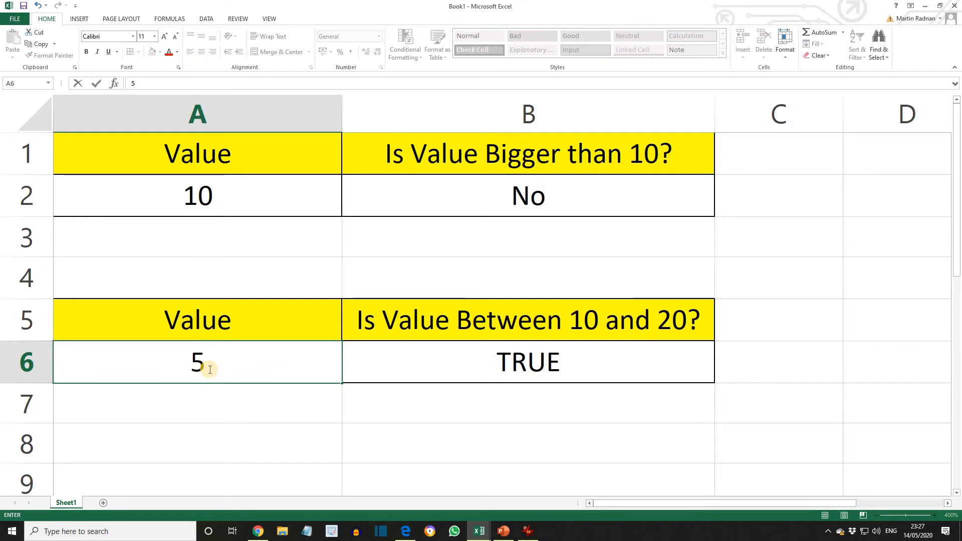
{"action": "key", "text": "Return"}
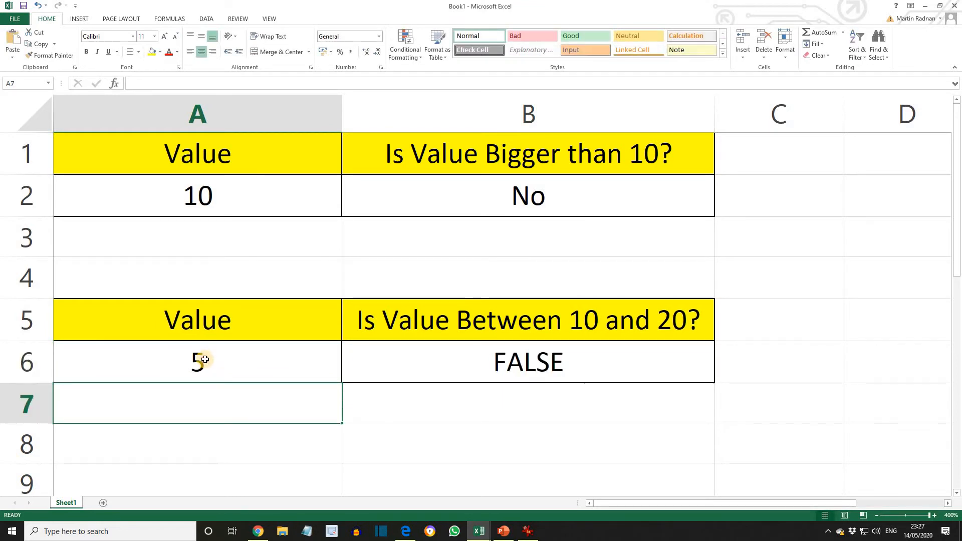
{"action": "left_click", "coordinate": [205, 359]}
{"action": "type", "text": "25"}
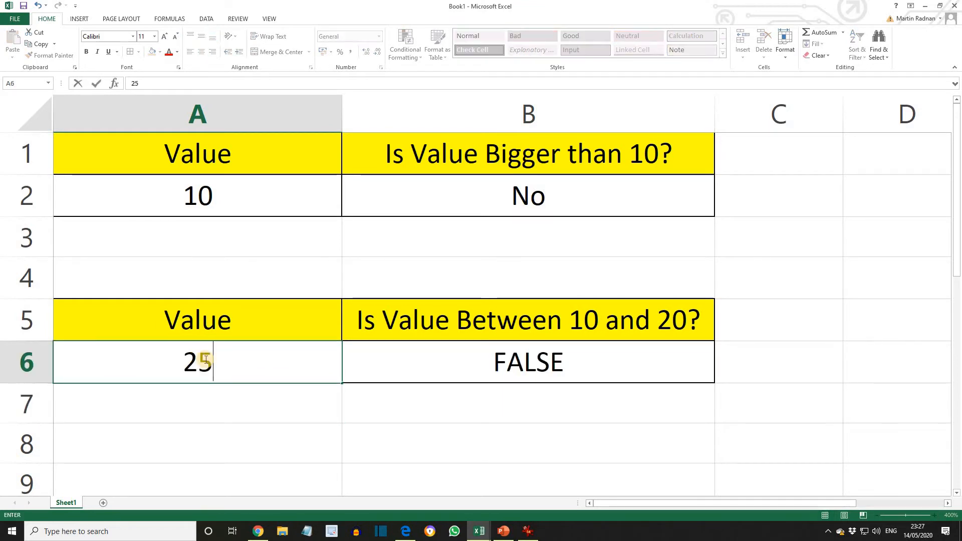
{"action": "key", "text": "Return"}
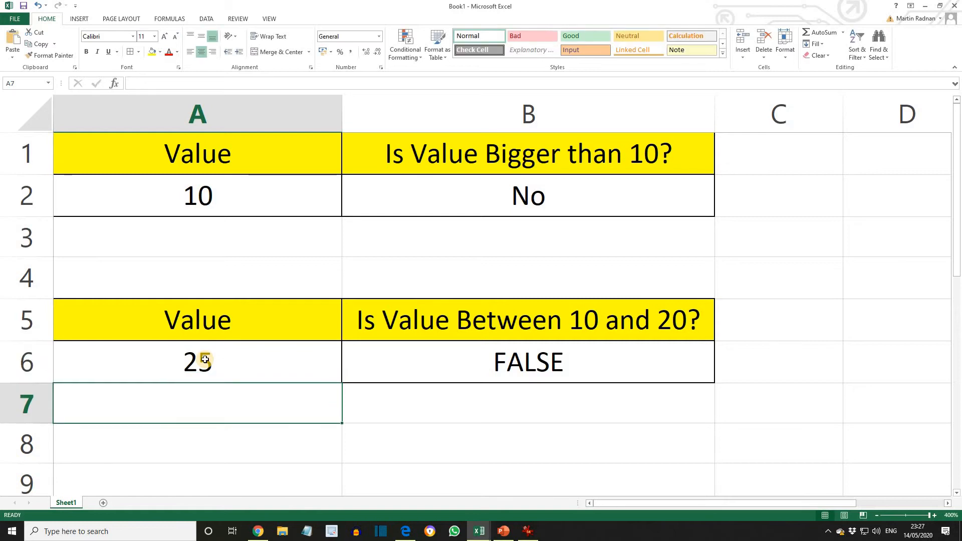
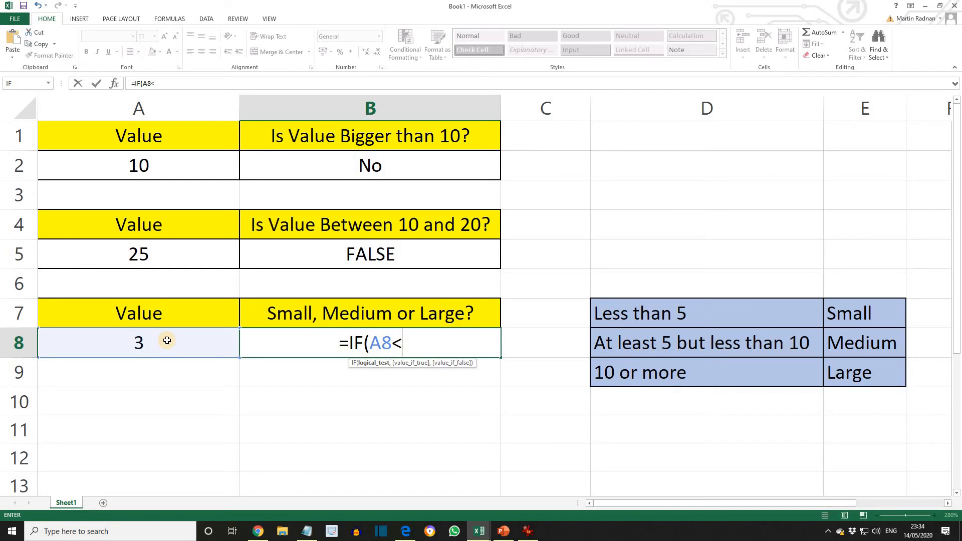
- Complete the nested formula in cell B8 as =IF(A8<5,"Small",IF(A8<10,"Medium","Large"))
{"action": "type", "text": ","}
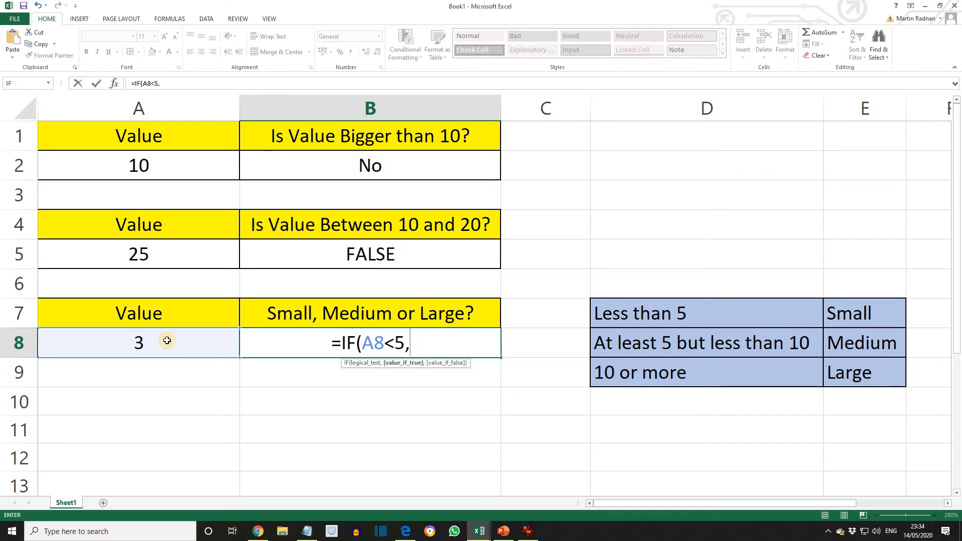
{"action": "type", "text": "\"Sm"}
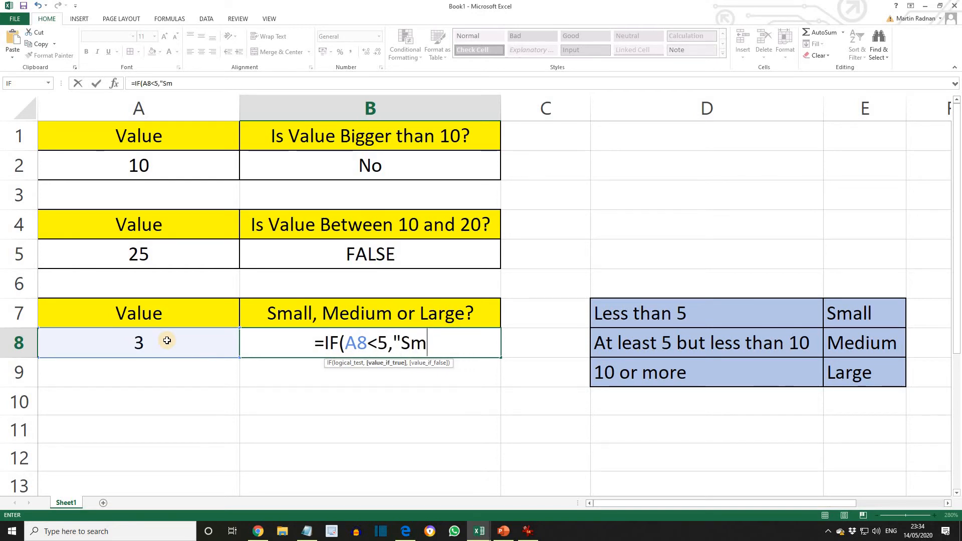
{"action": "type", "text": "all\","}
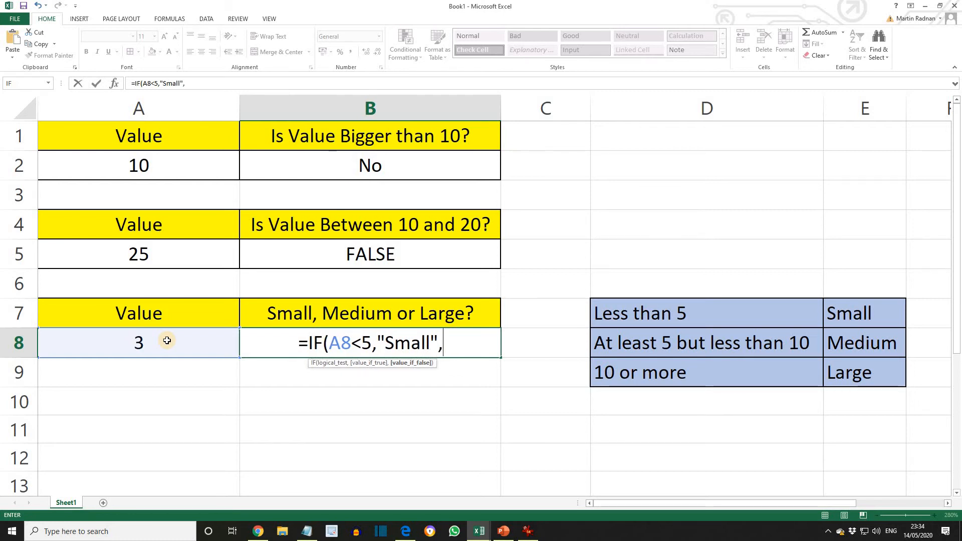
{"action": "type", "text": "IF"}
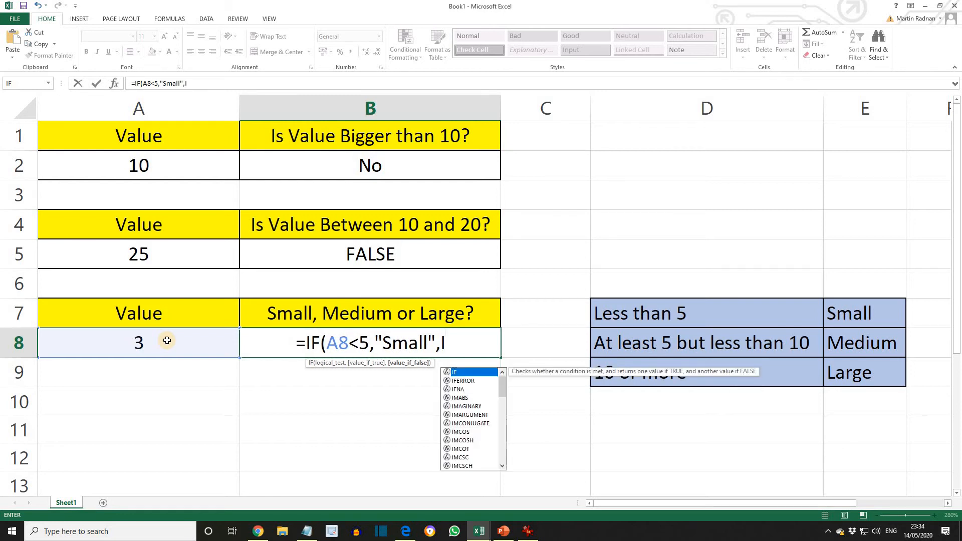
{"action": "type", "text": "("}
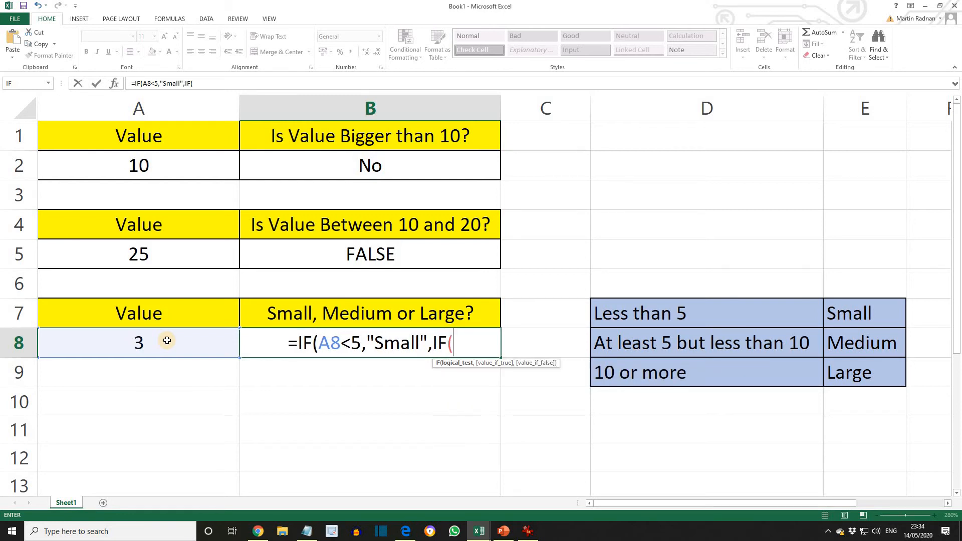
{"action": "type", "text": "A8"}
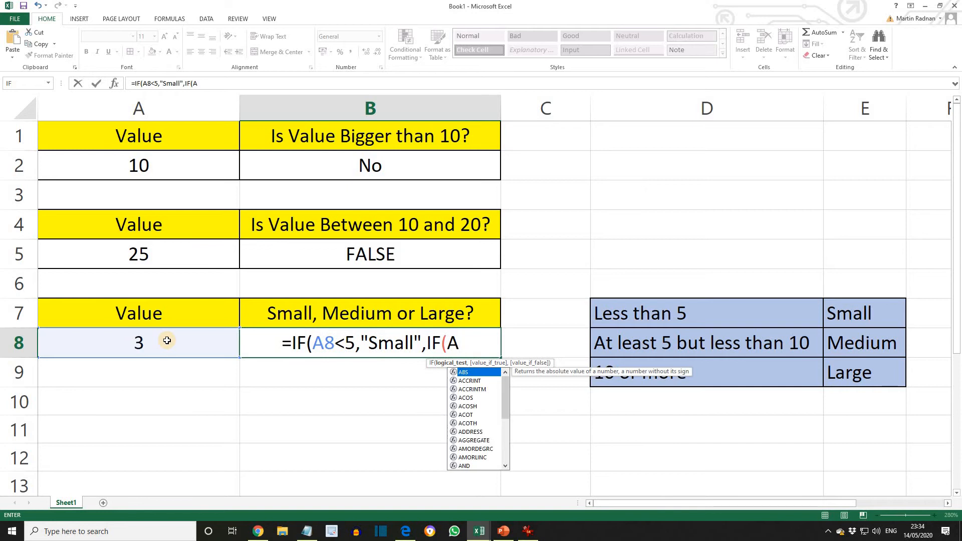
{"action": "type", "text": "<"}
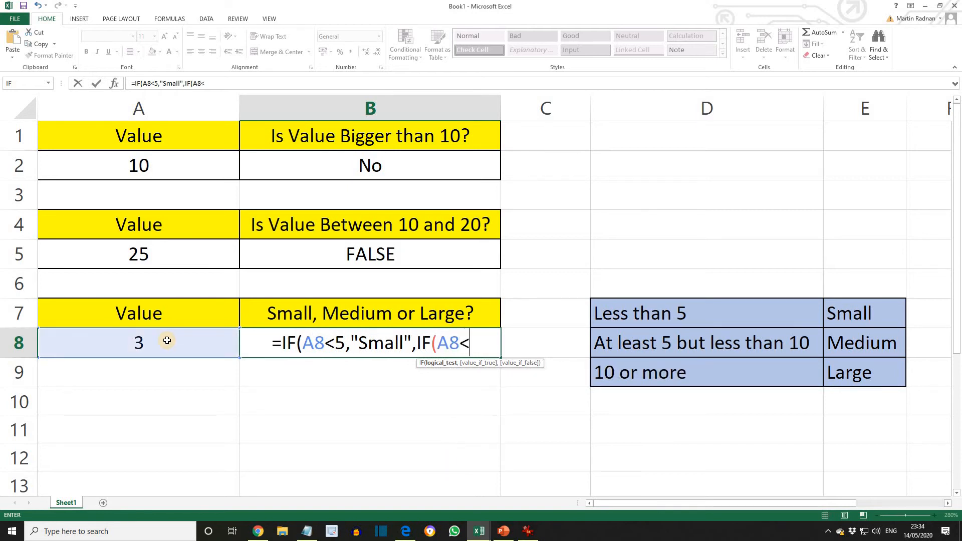
{"action": "type", "text": "10,"}
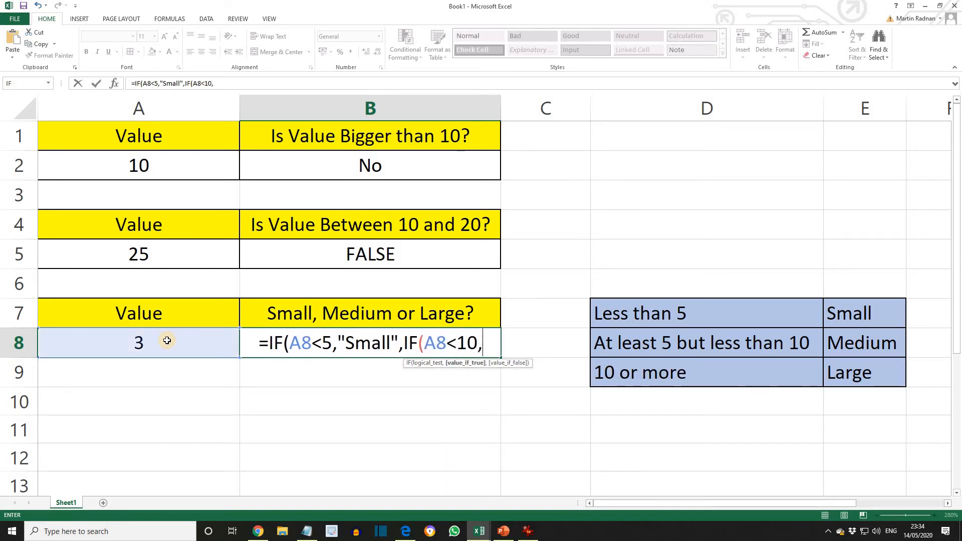
{"action": "type", "text": "\"Medium"}
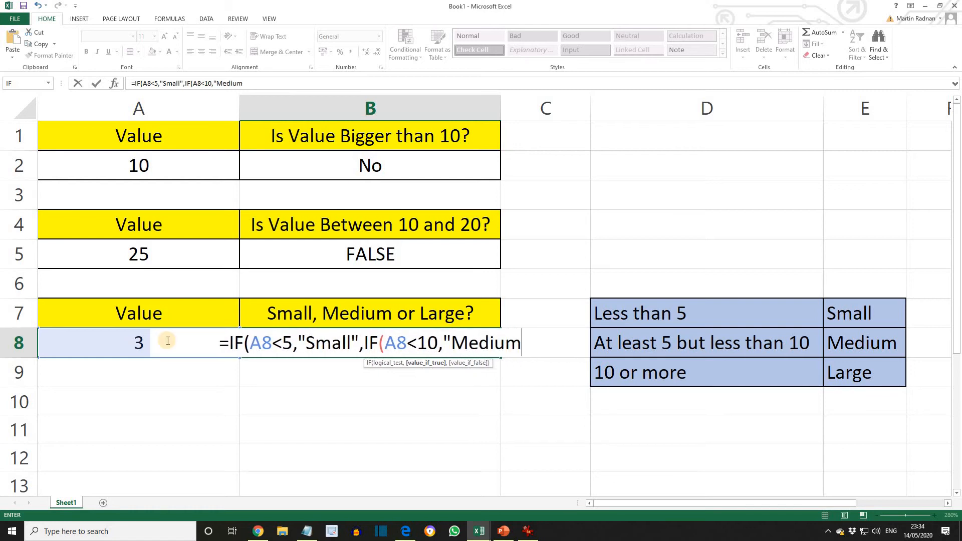
{"action": "type", "text": "\","}
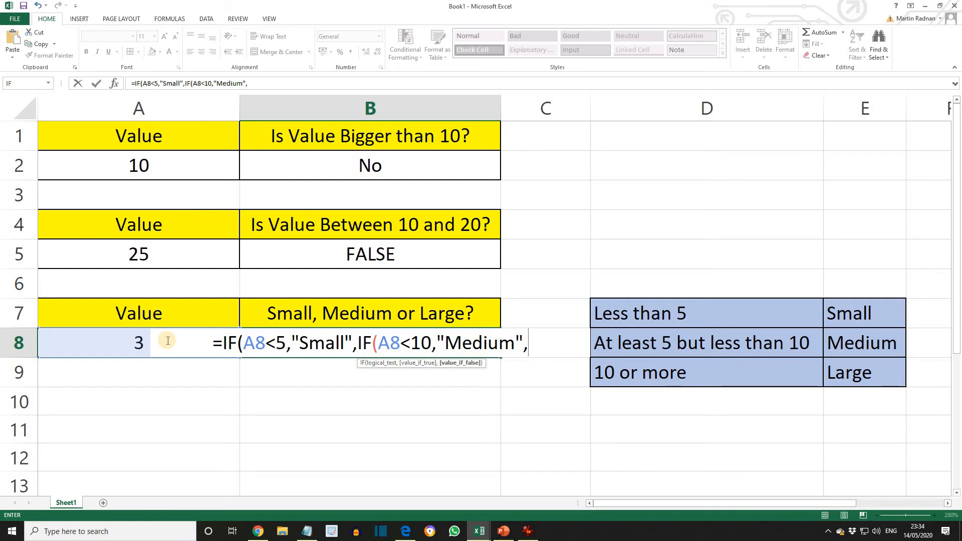
{"action": "type", "text": "\"Large\""}
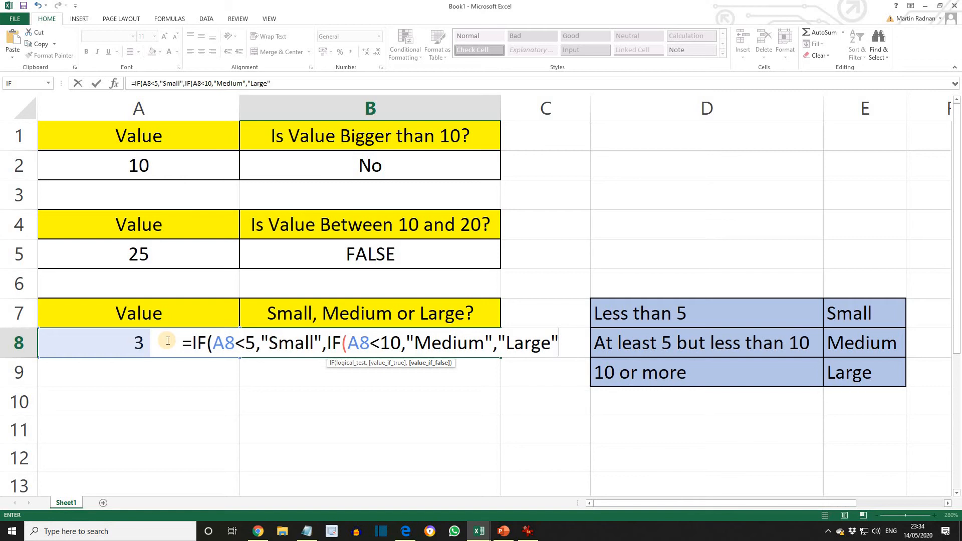
{"action": "type", "text": ")"}
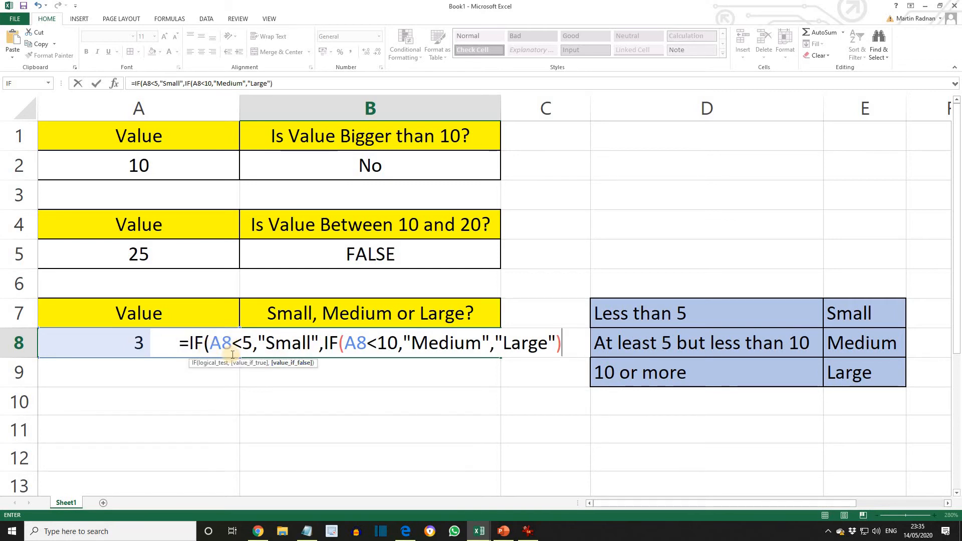
{"action": "type", "text": ")"}
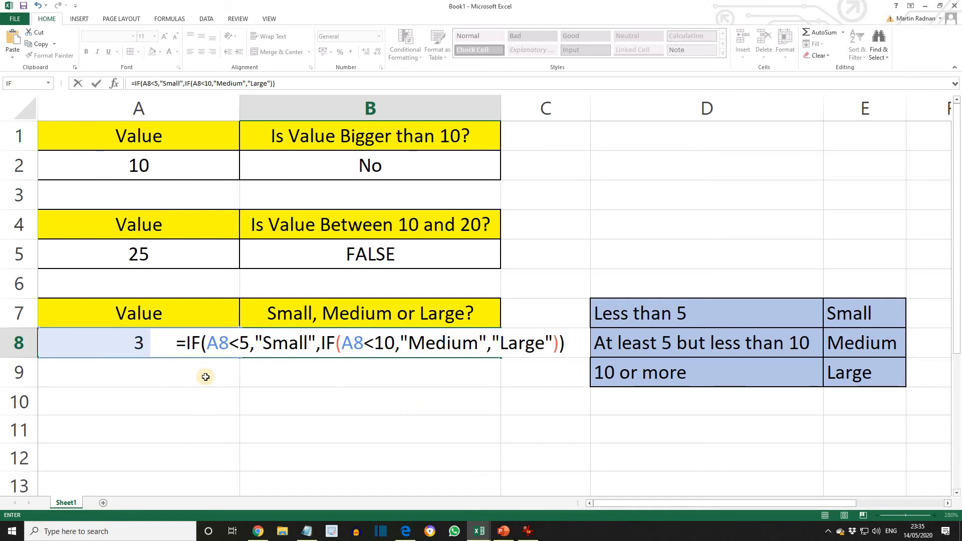
{"action": "key", "text": "Return"}
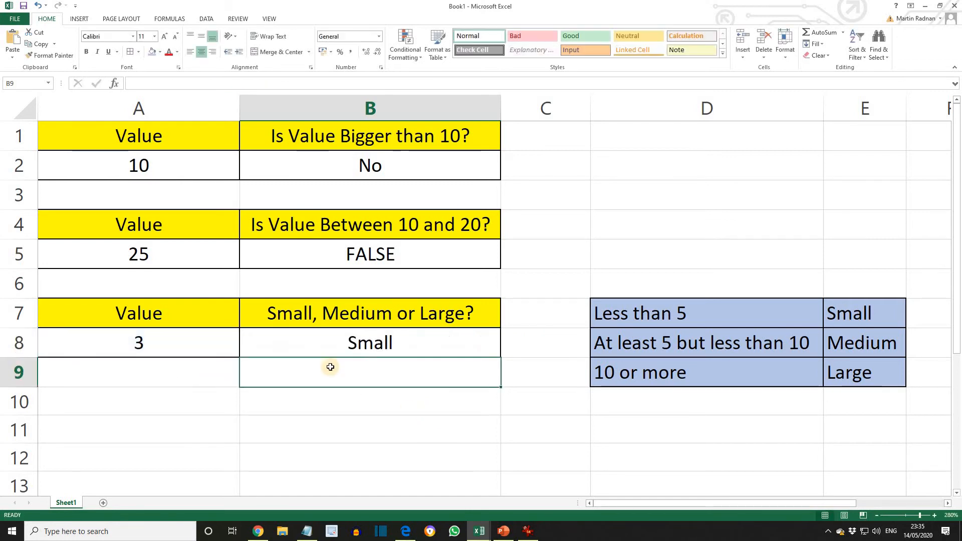
- Test the nested IF formula by changing the value in cell A8 to 4, 5, 9 and 10
{"action": "left_click", "coordinate": [153, 348]}
{"action": "type", "text": "4"}
{"action": "key", "text": "Return"}
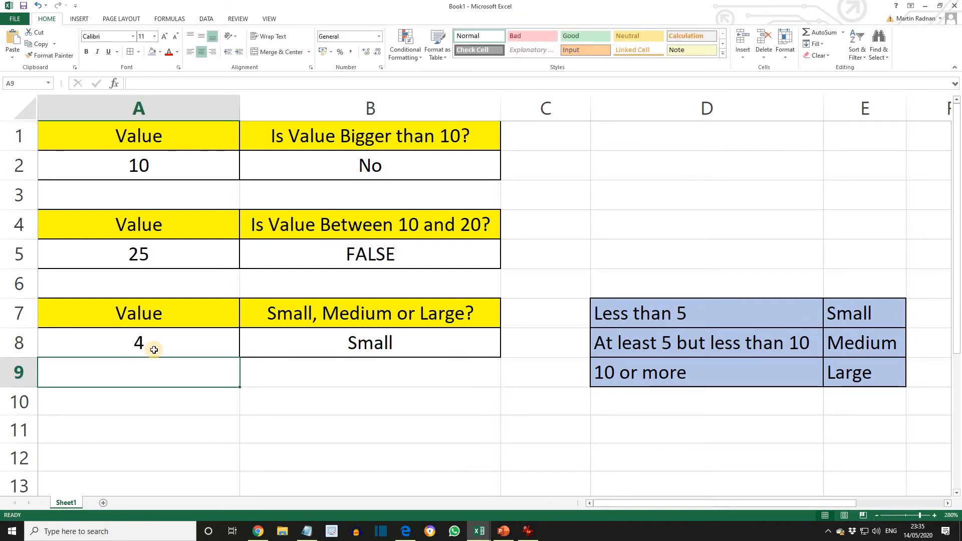
{"action": "left_click", "coordinate": [153, 349]}
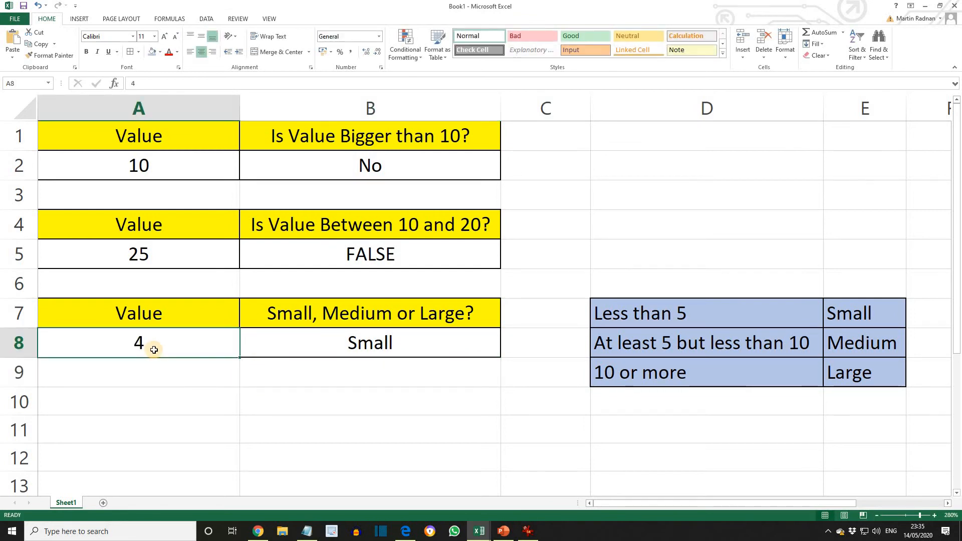
{"action": "type", "text": "5"}
{"action": "key", "text": "Return"}
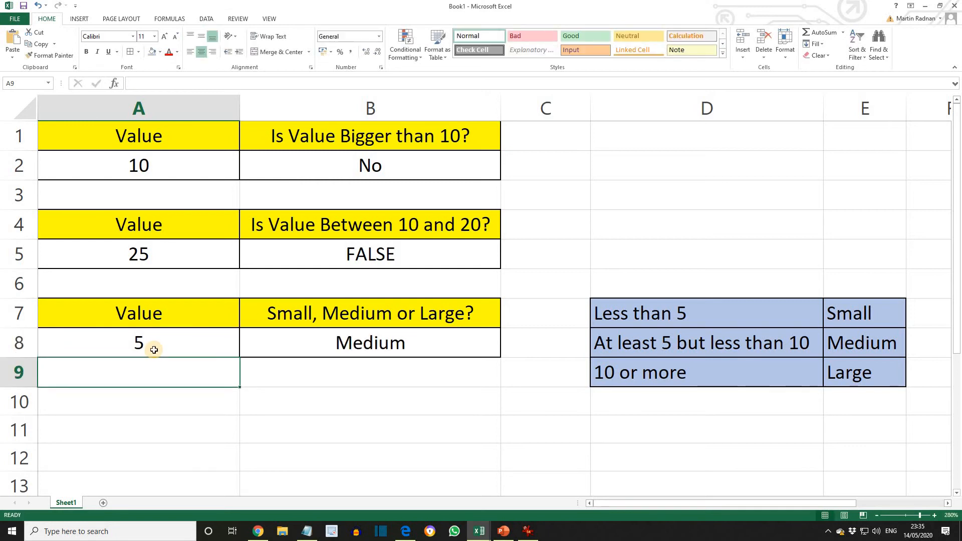
{"action": "left_click", "coordinate": [154, 349]}
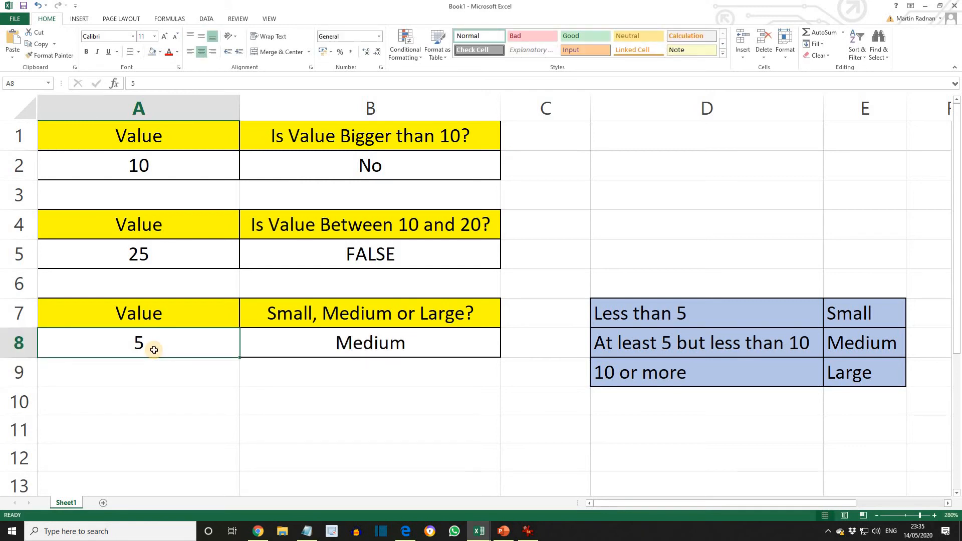
{"action": "type", "text": "9"}
{"action": "key", "text": "Return"}
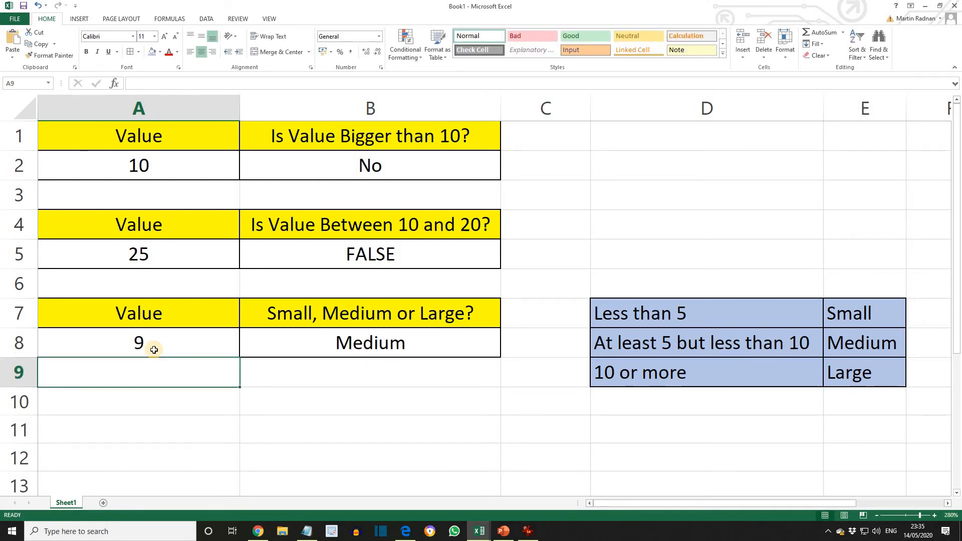
{"action": "left_click", "coordinate": [154, 350]}
{"action": "type", "text": "10"}
{"action": "key", "text": "Return"}
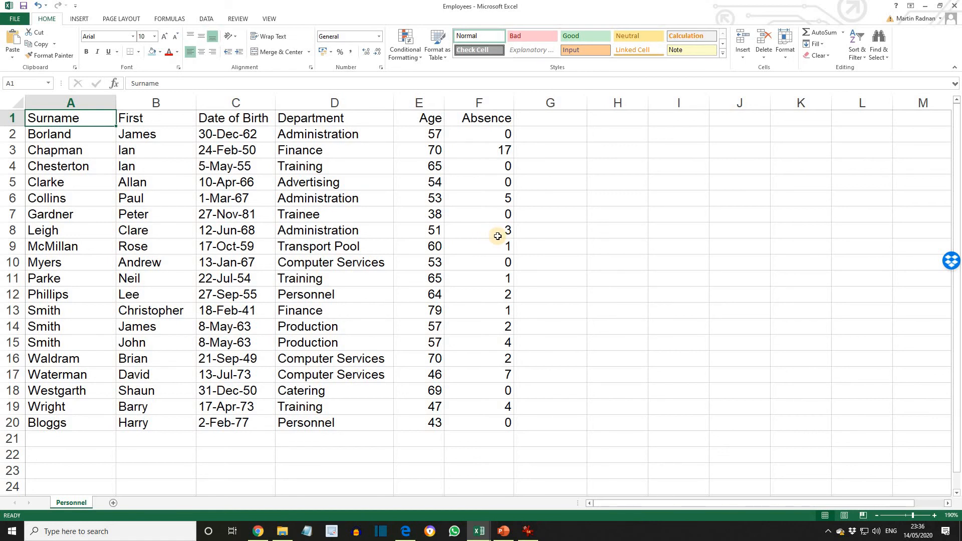
- Add the heading "Bonus" in cell G1, beside the Absence column
{"action": "left_click", "coordinate": [556, 121]}
{"action": "type", "text": "B"}
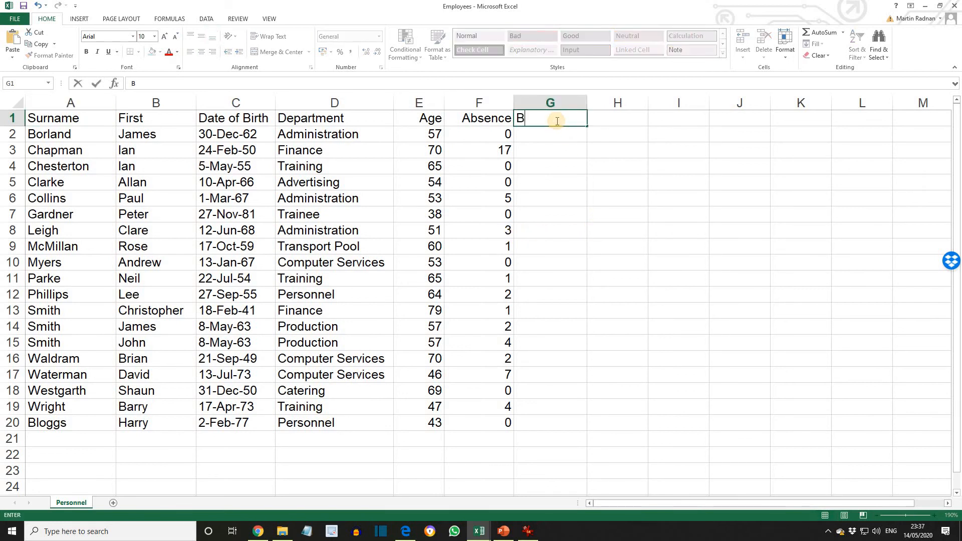
{"action": "type", "text": "onus"}
{"action": "key", "text": "Return"}
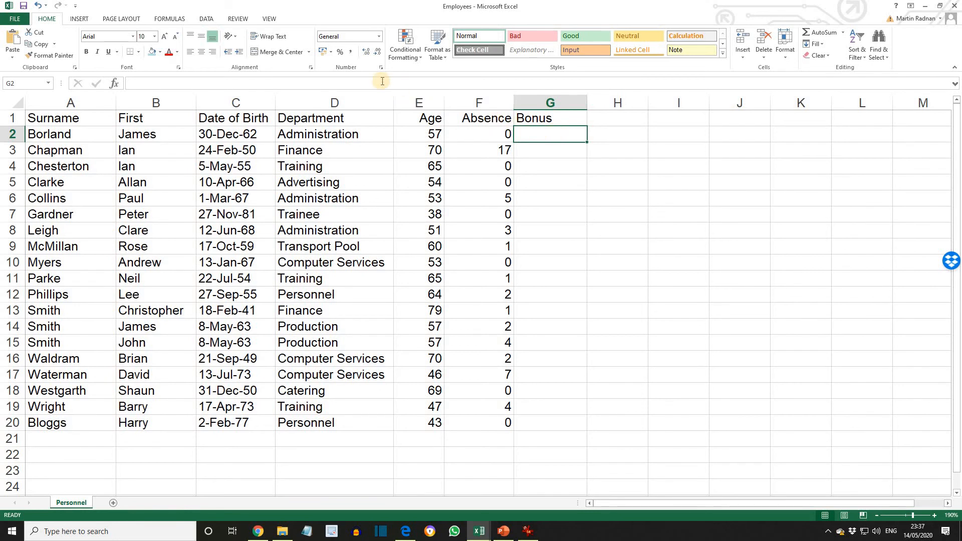
- Insert an IF function in cell G2 with the logical test AND(E2>=40,F2<2)
{"action": "left_click", "coordinate": [175, 19]}
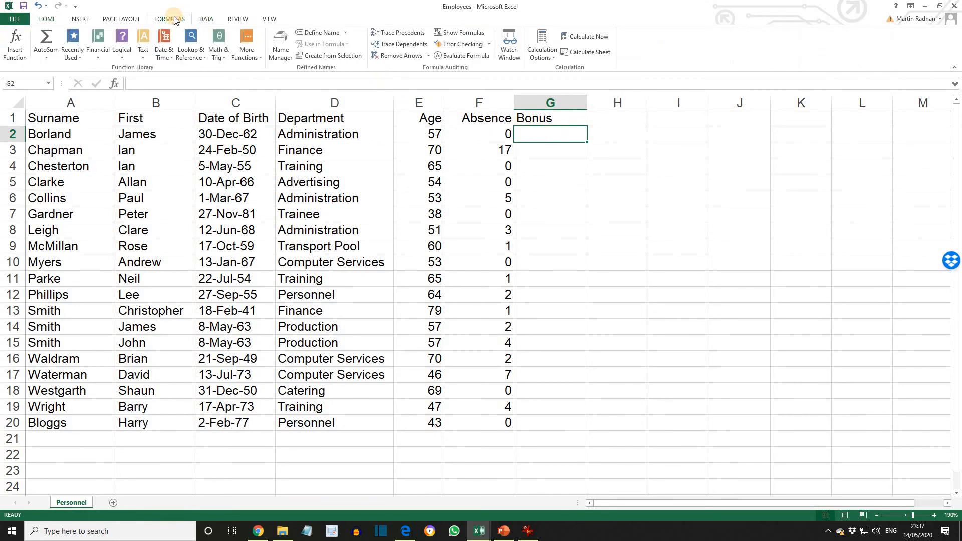
{"action": "left_click", "coordinate": [119, 49]}
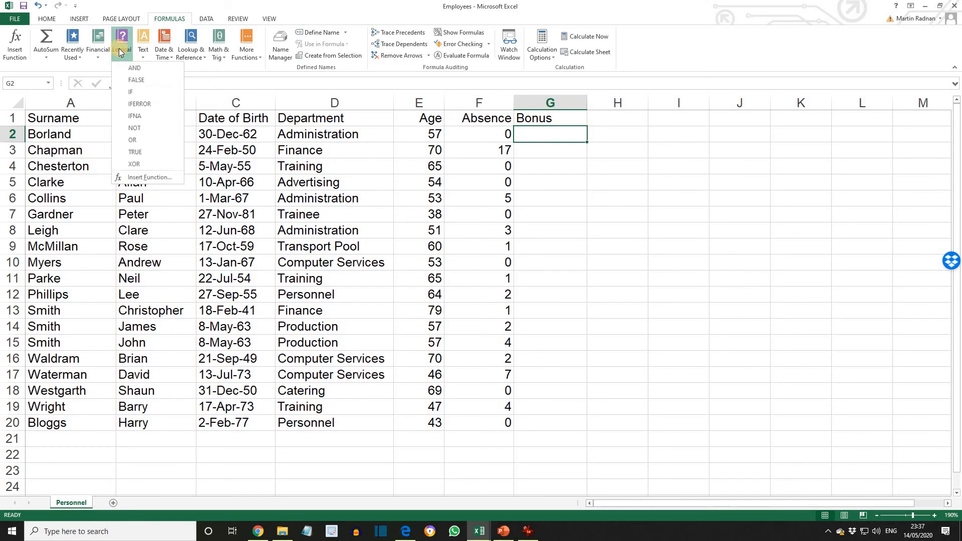
{"action": "left_click", "coordinate": [139, 91]}
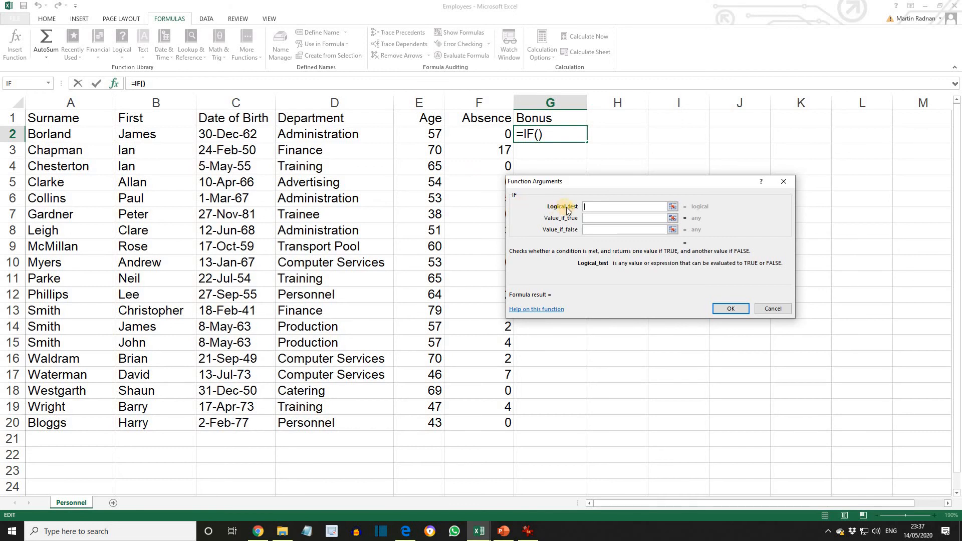
{"action": "left_click", "coordinate": [602, 204]}
{"action": "type", "text": "AN"}
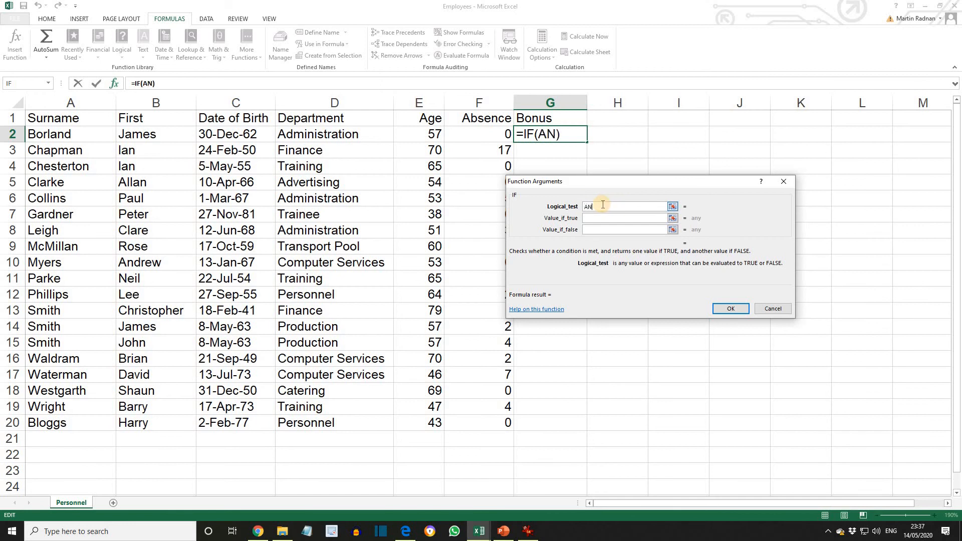
{"action": "type", "text": "D(E2"}
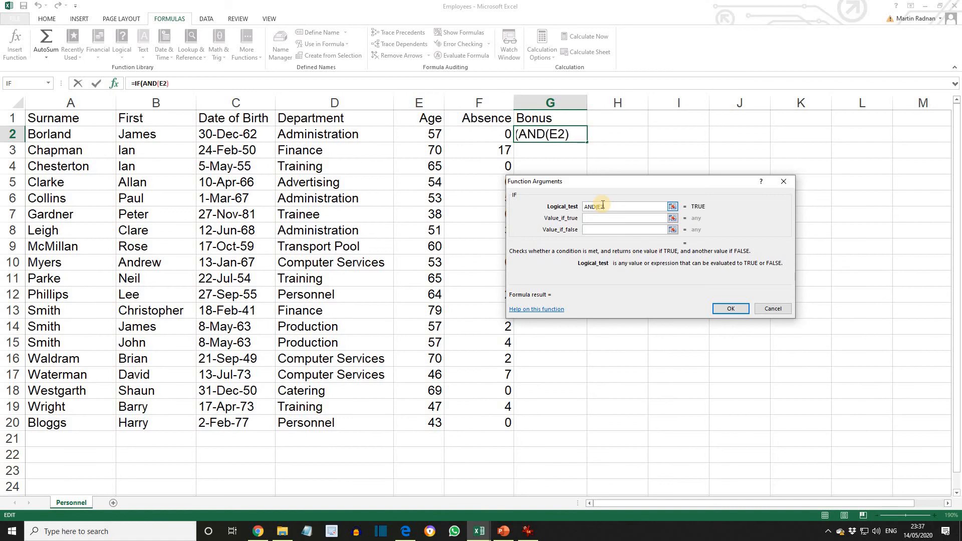
{"action": "type", "text": ">=40,"}
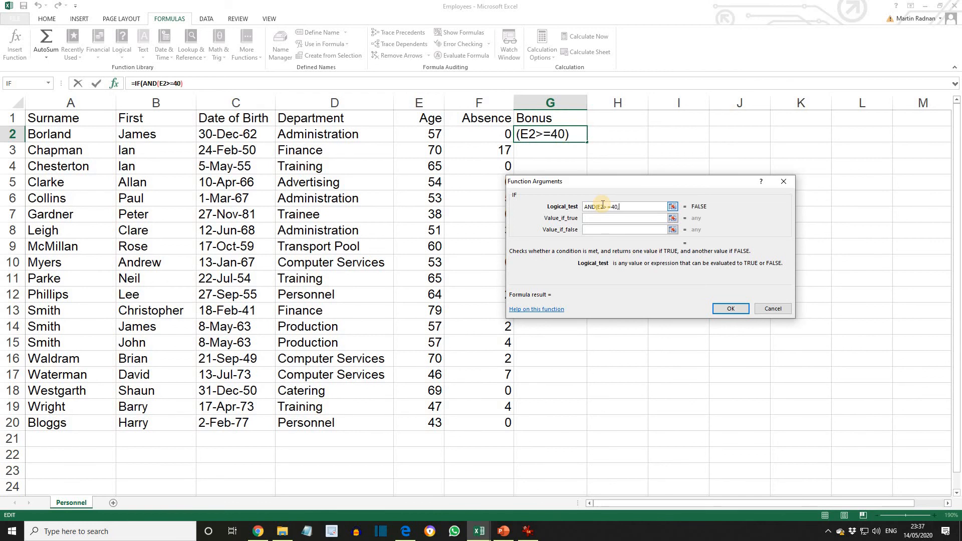
{"action": "type", "text": "F2<2"}
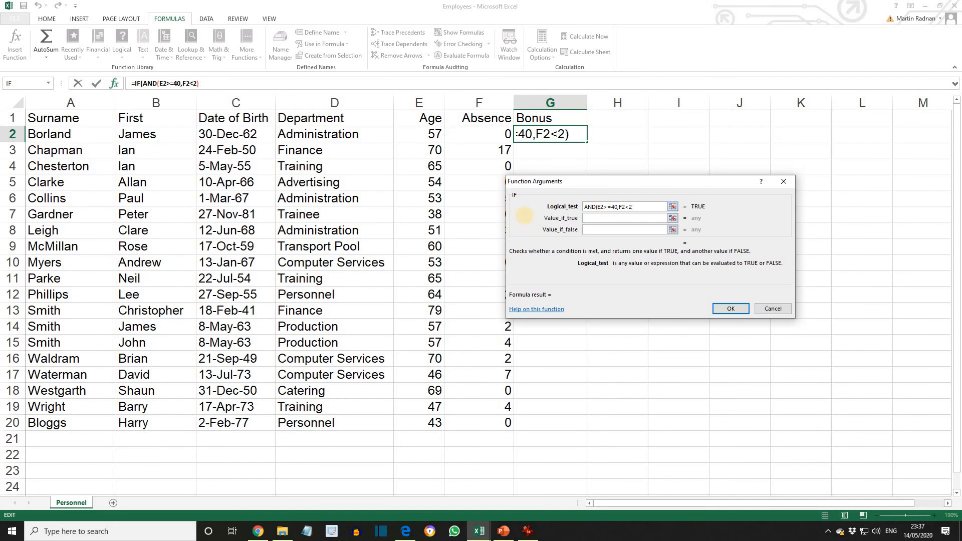
{"action": "type", "text": ")"}
- Complete the IF function in G2 with 15 as the value if true and 0 as the value if false
{"action": "left_click", "coordinate": [604, 219]}
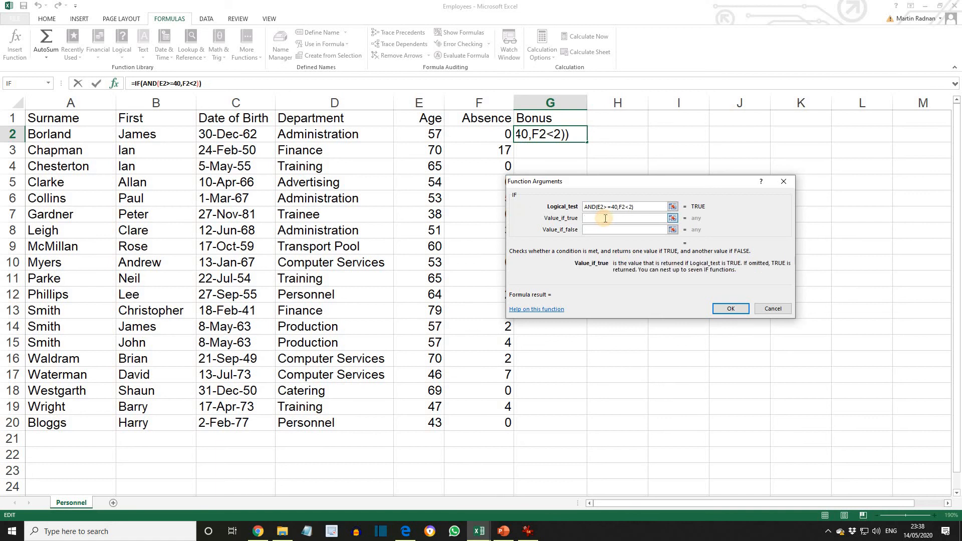
{"action": "type", "text": "15"}
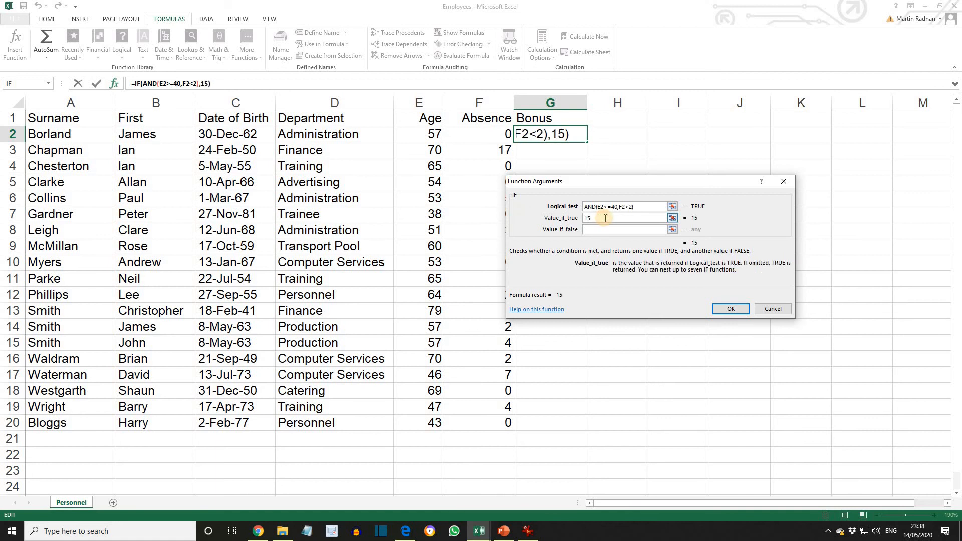
{"action": "left_click", "coordinate": [612, 230]}
{"action": "type", "text": "0"}
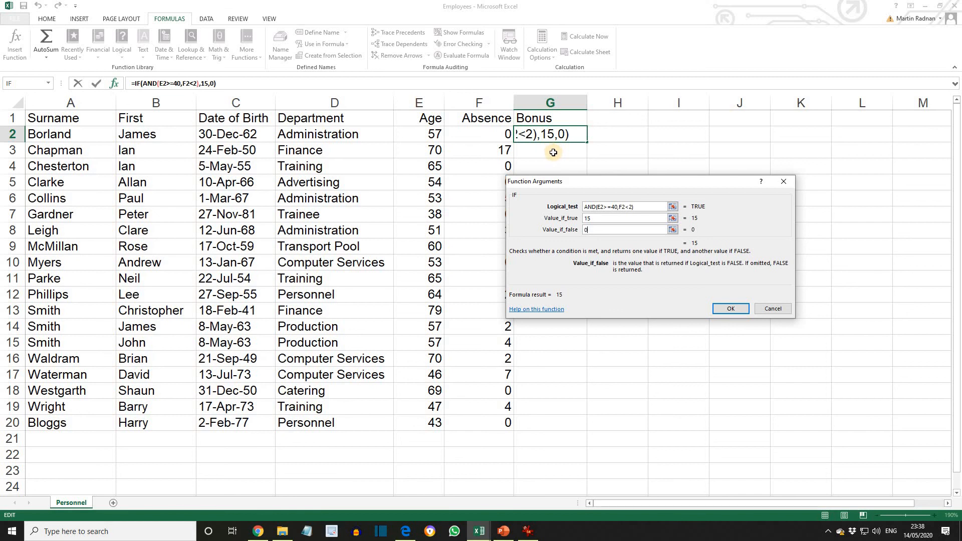
{"action": "left_click", "coordinate": [725, 307]}
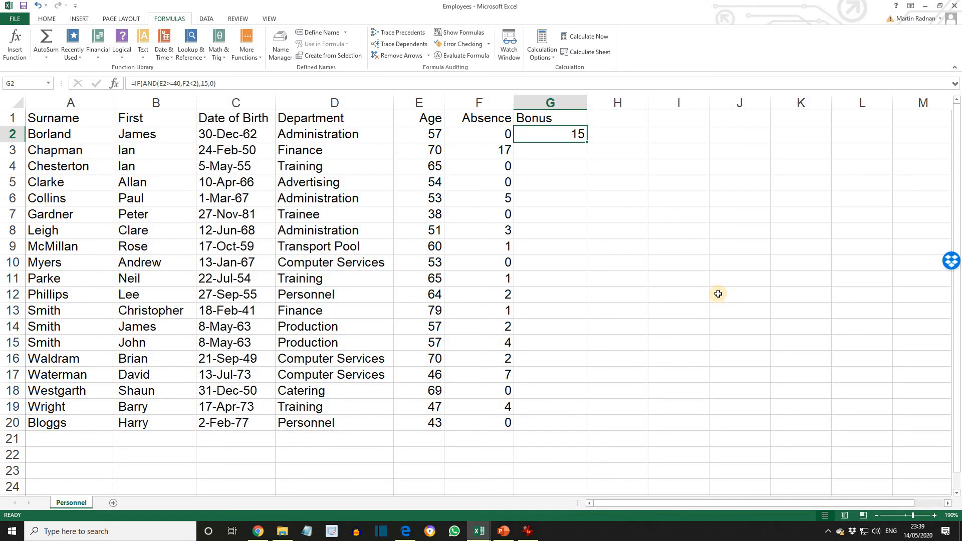
- Copy the bonus formula from cell G2 into cells G3:G20 for the remaining employees
{"action": "right_click", "coordinate": [555, 142]}
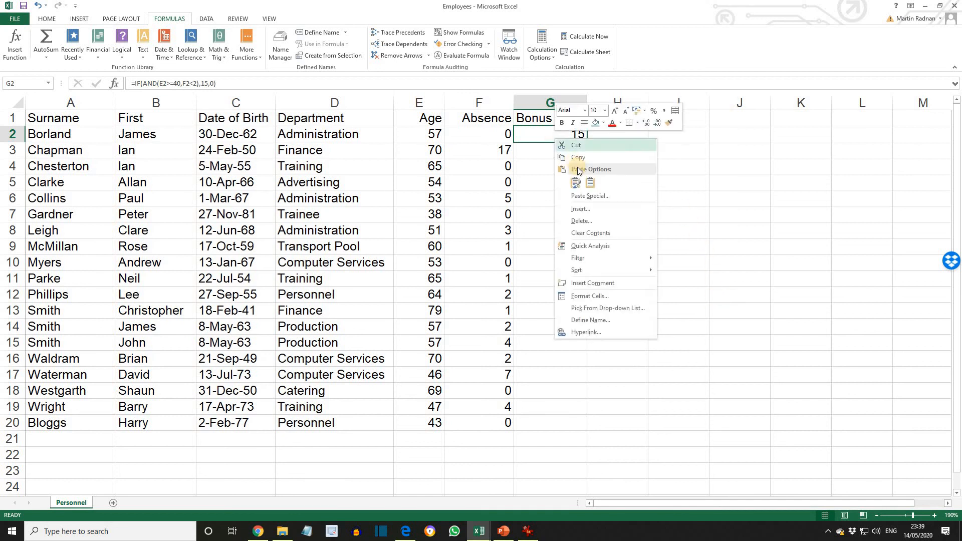
{"action": "left_click", "coordinate": [577, 159]}
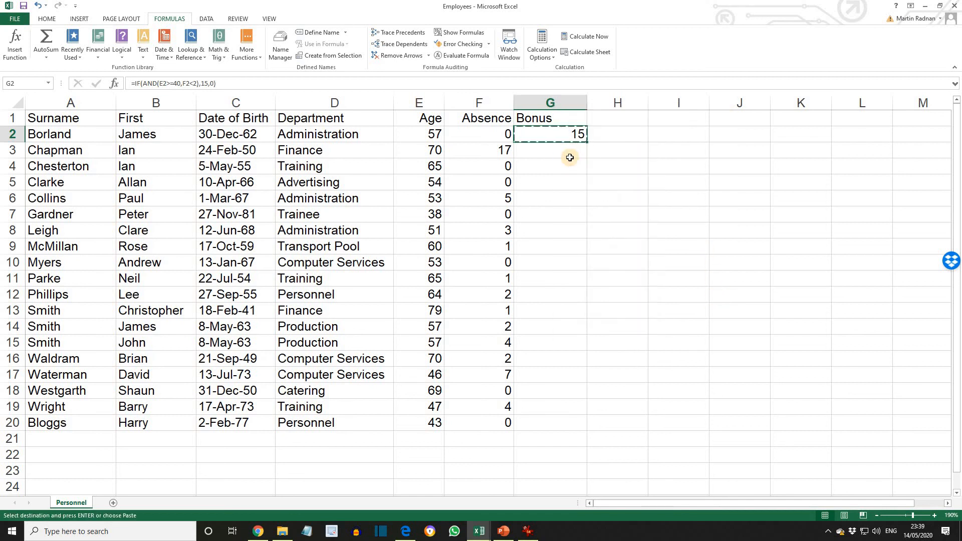
{"action": "left_click_drag", "start_coordinate": [565, 154], "coordinate": [572, 421]}
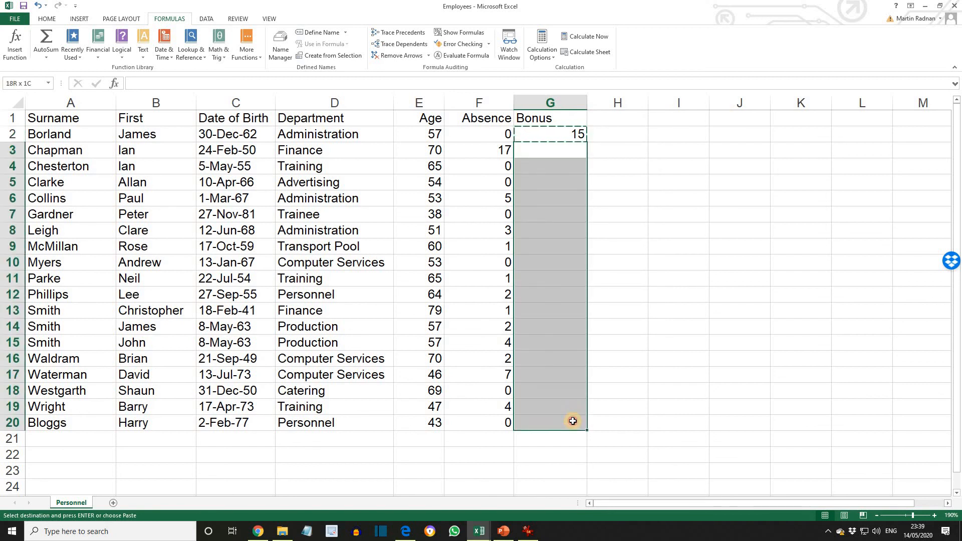
{"action": "right_click", "coordinate": [572, 368]}
{"action": "left_click", "coordinate": [595, 214]}
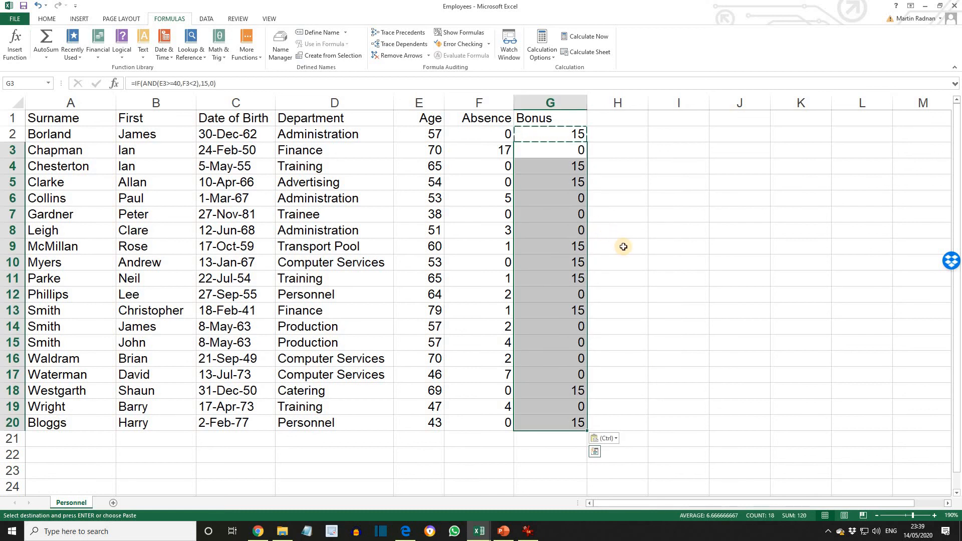
{"action": "key", "text": "alt+Tab"}
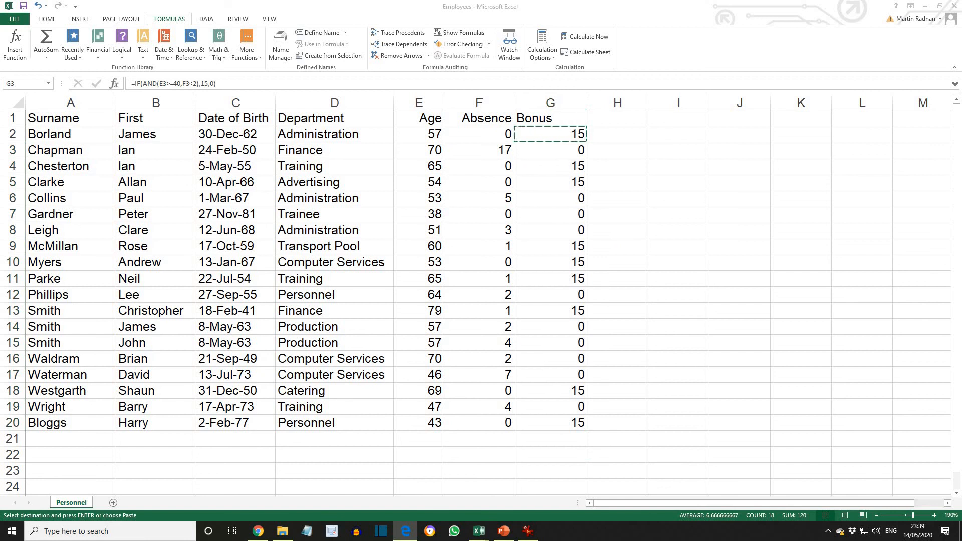